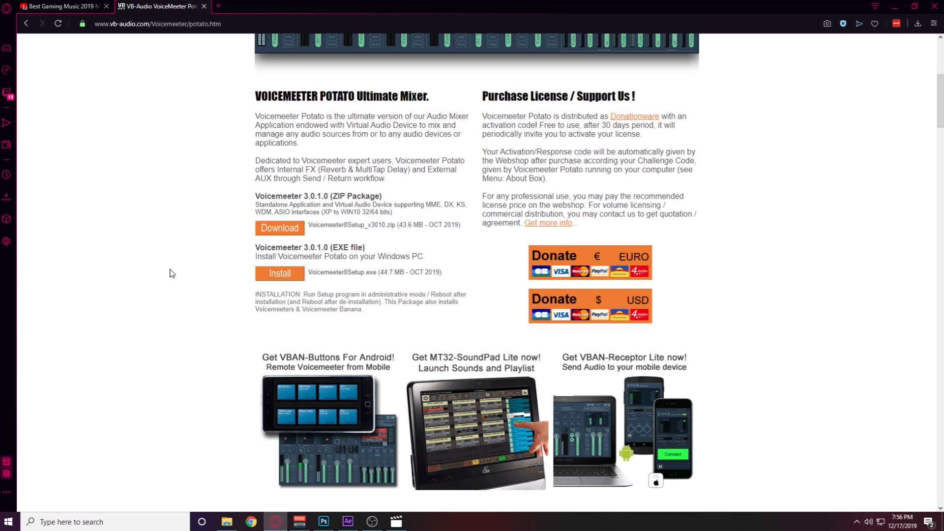
# - Open the Virtual Audio Cable page on the VB-Audio site and view its VB-CABLE driver download
pyautogui.scroll(5, 172, 272)
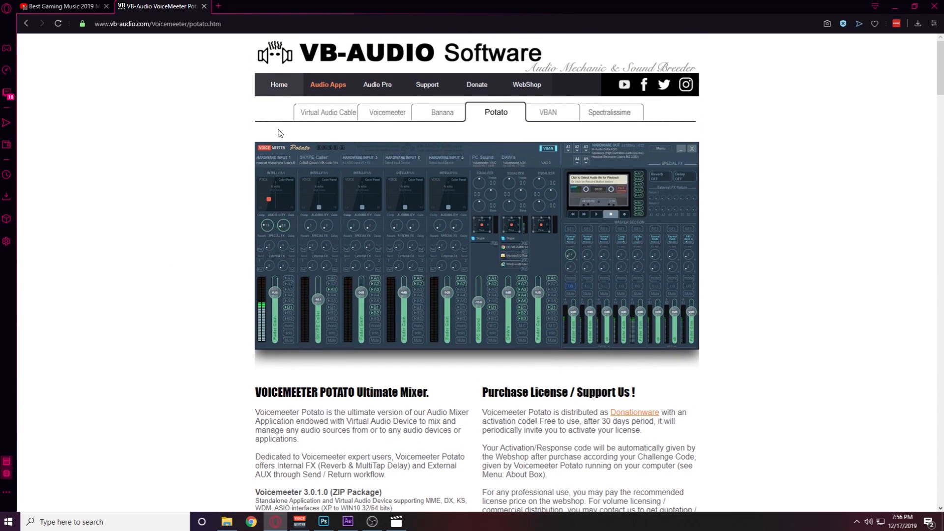
pyautogui.click(301, 120)
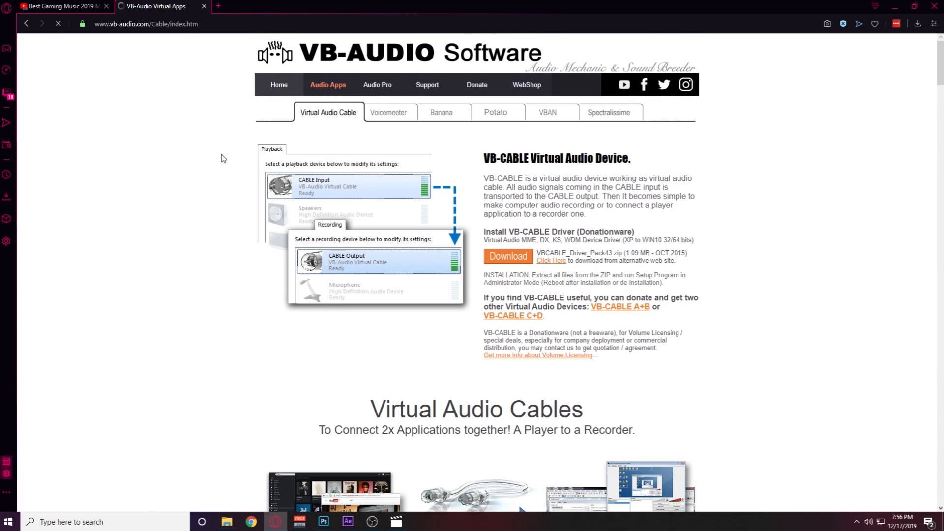
pyautogui.scroll(-3, 224, 159)
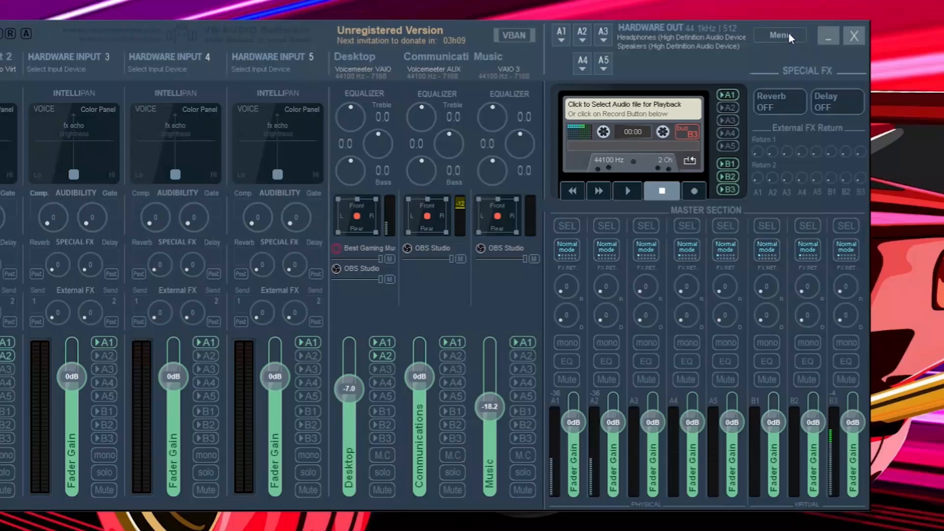
# - Check the mixer's menu and the input device options for the Microphone strip
pyautogui.click(823, 70)
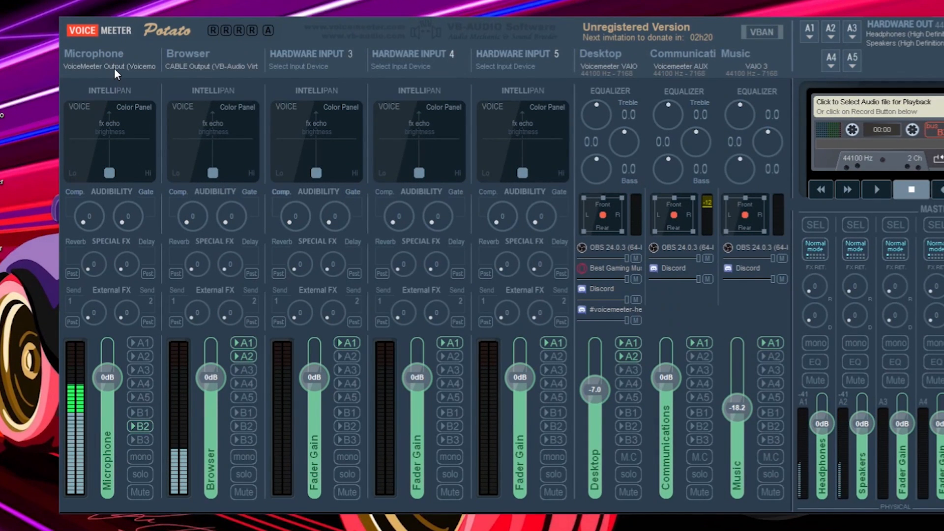
pyautogui.click(114, 68)
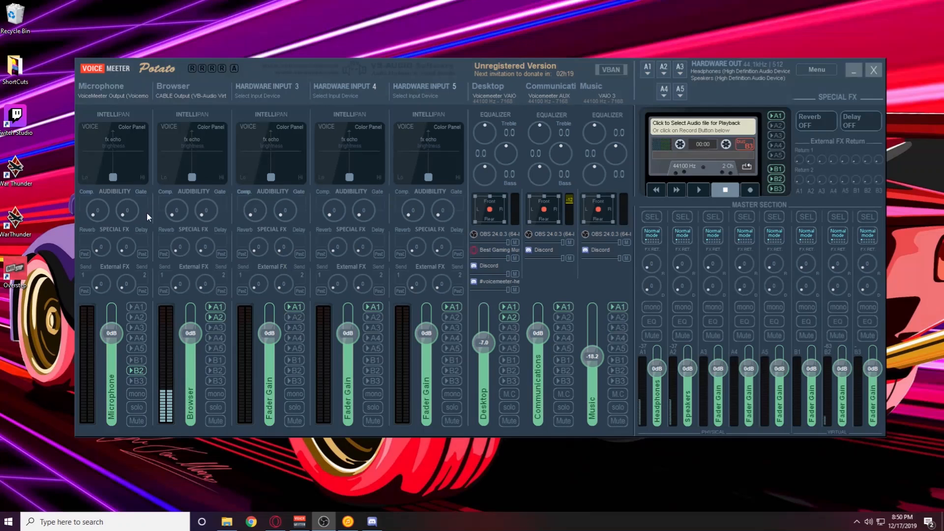
# - Try shifting the Microphone strip's Intellipan puck in the Modulation and Position panels, and return to the Voice color panel
pyautogui.click(121, 114)
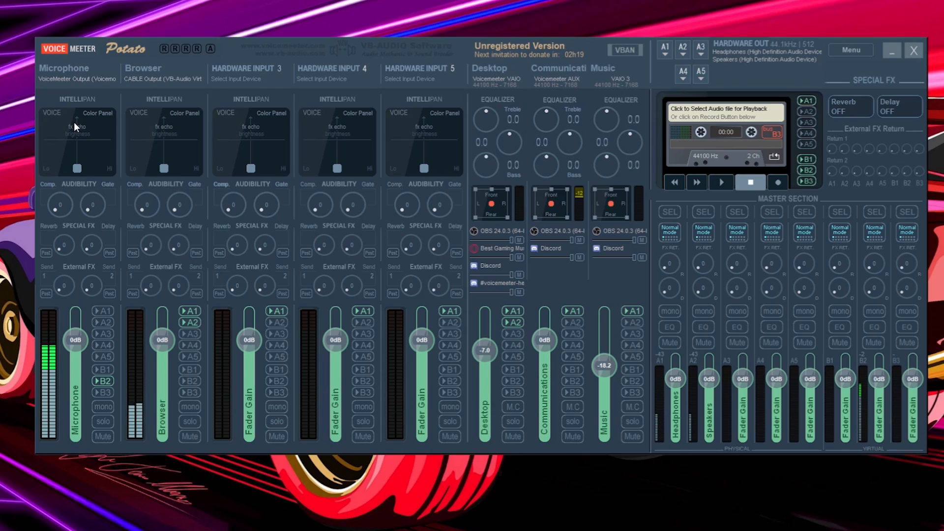
pyautogui.click(93, 123)
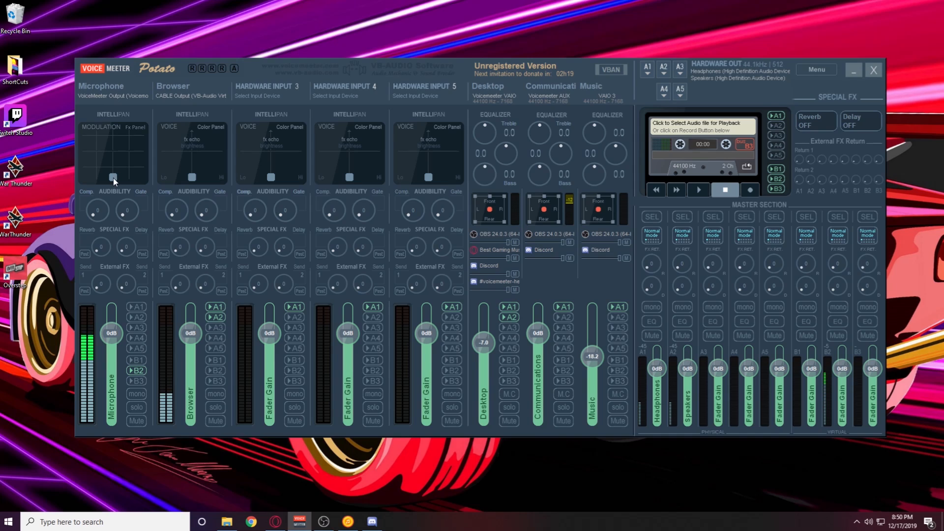
pyautogui.moveTo(113, 178)
pyautogui.mouseDown()
pyautogui.moveTo(103, 163)
pyautogui.moveTo(129, 172)
pyautogui.mouseUp()
pyautogui.rightClick(128, 150)
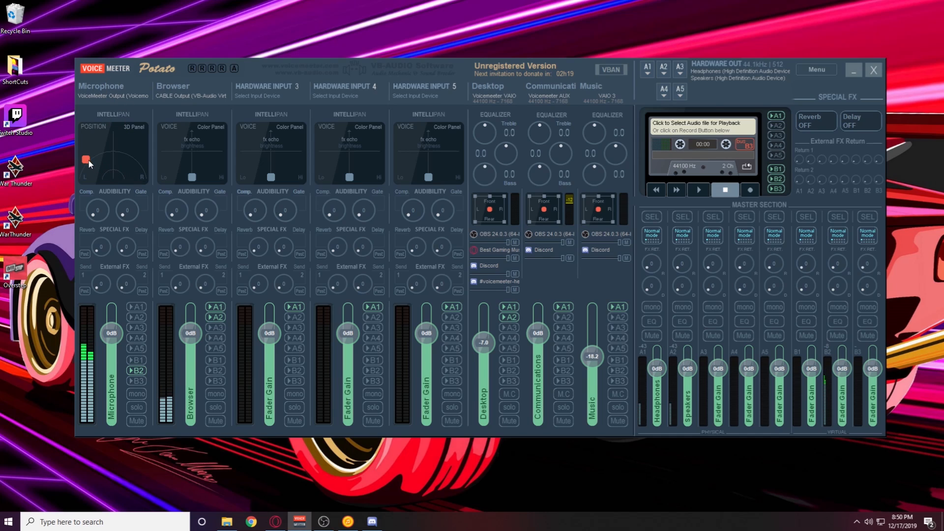
pyautogui.moveTo(89, 160); pyautogui.dragTo(142, 169)
pyautogui.moveTo(109, 176); pyautogui.dragTo(100, 170)
pyautogui.click(125, 164)
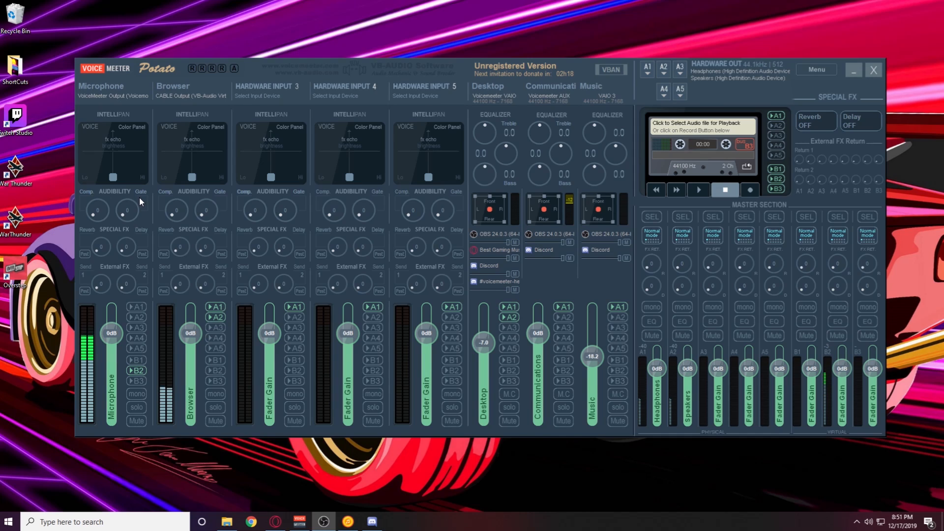
# - Try lowering the Microphone strip's limiter to about -28 and raise it back up
pyautogui.click(126, 209)
pyautogui.click(89, 328)
pyautogui.moveTo(90, 325); pyautogui.dragTo(88, 344)
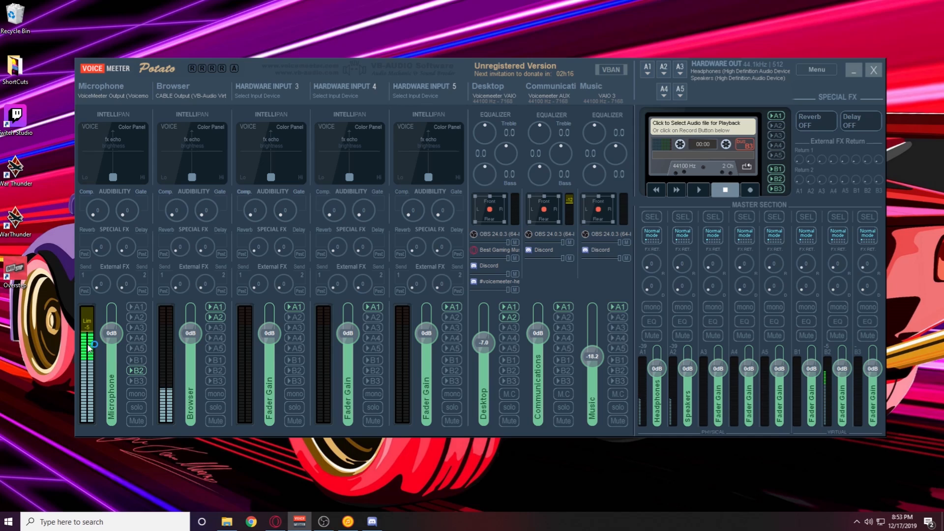
pyautogui.moveTo(92, 330); pyautogui.dragTo(92, 366)
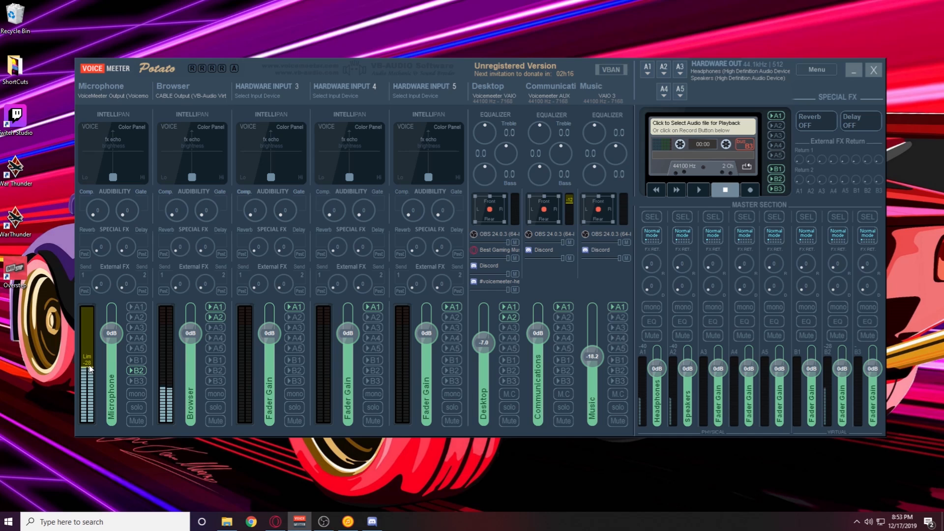
pyautogui.moveTo(92, 371); pyautogui.dragTo(89, 315)
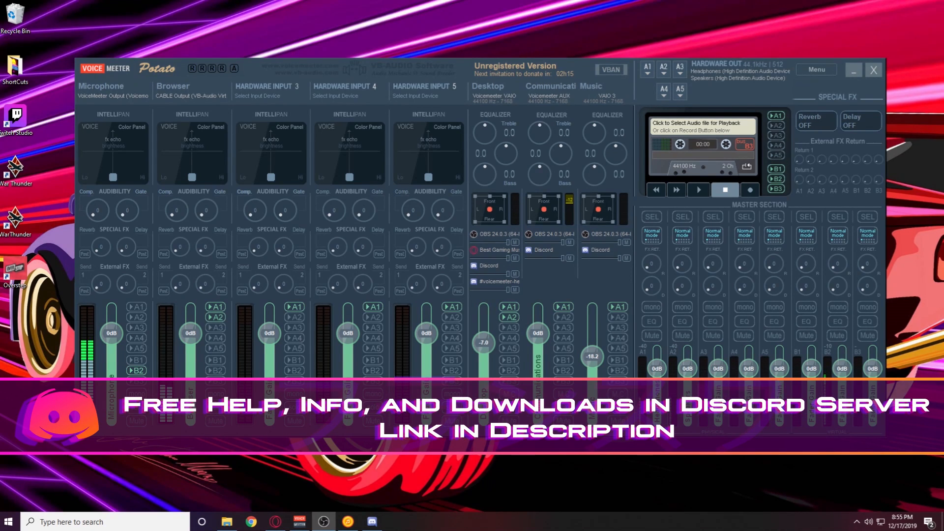
# - Open the Windows sound settings and go to the app volume and device preferences
pyautogui.click(188, 93)
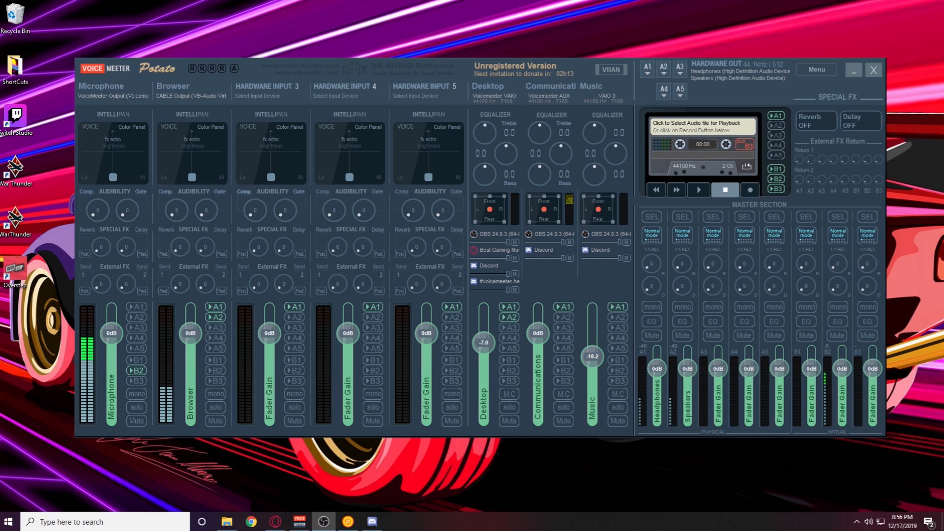
pyautogui.rightClick(870, 524)
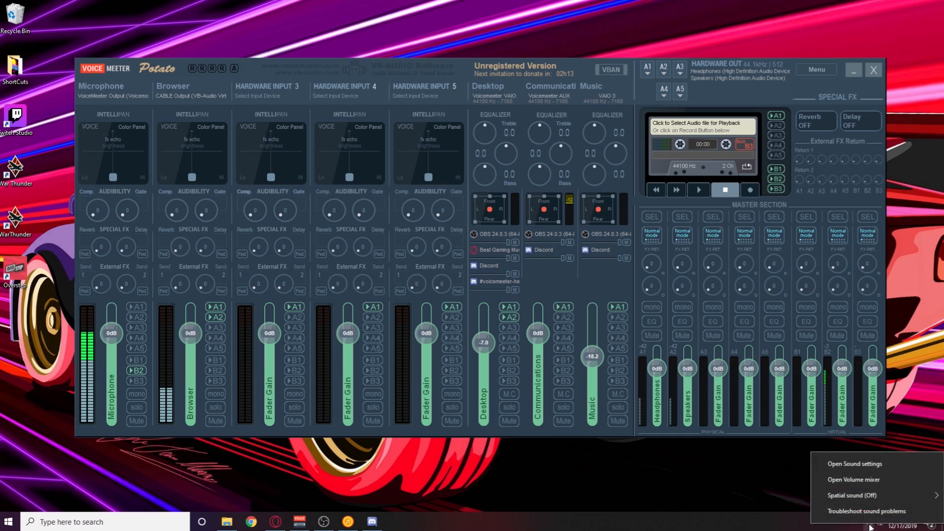
pyautogui.click(873, 459)
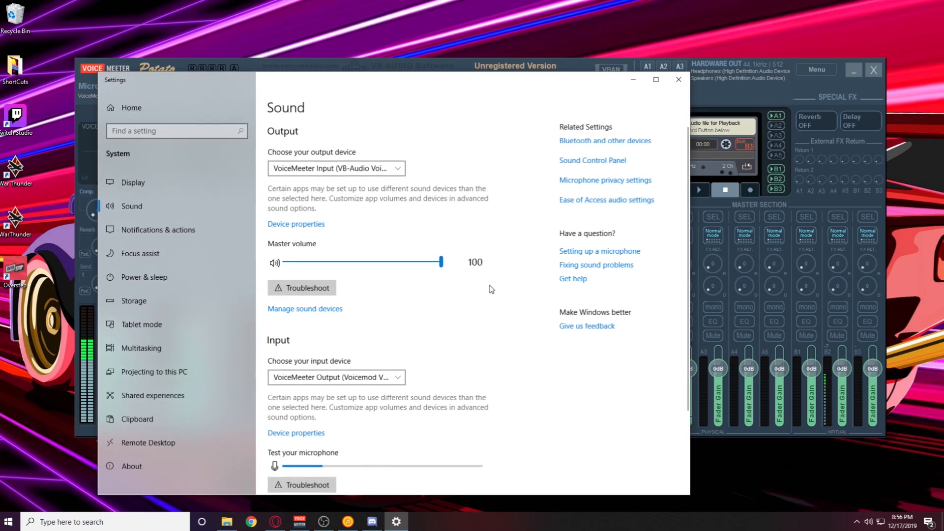
pyautogui.scroll(-3, 428, 315)
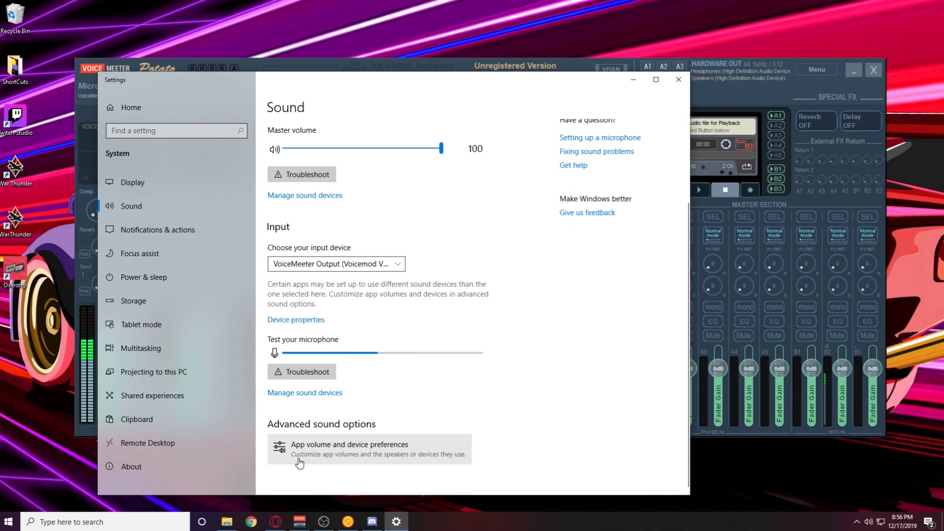
pyautogui.click(344, 451)
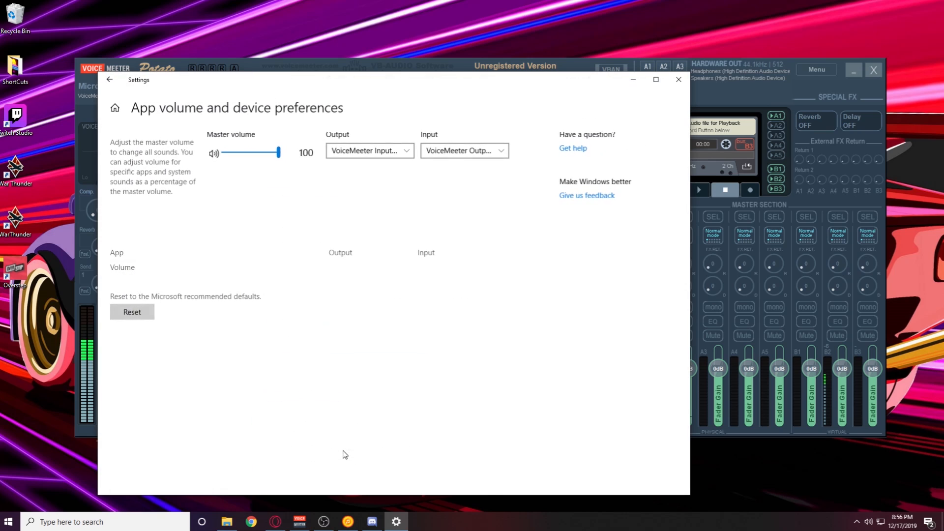
# - Set the output of the browser app playing Best Gaming Music 2019 to CABLE Input (VB-Audio Virtual Cable)
pyautogui.scroll(-3, 299, 413)
pyautogui.scroll(1, 300, 412)
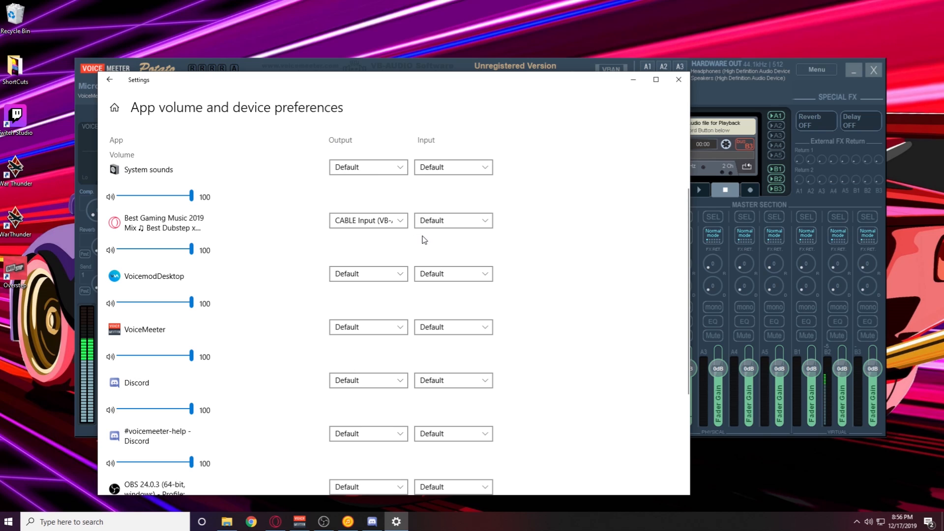
pyautogui.click(400, 221)
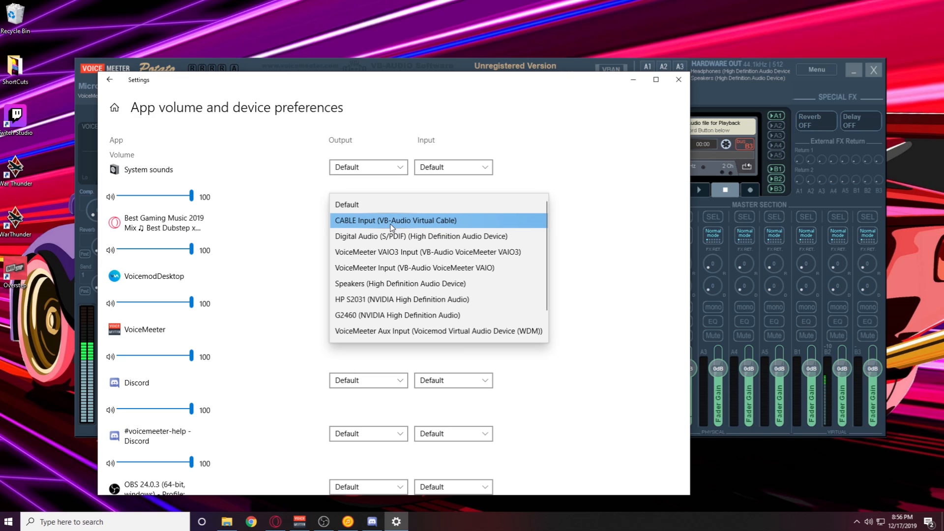
pyautogui.click(402, 225)
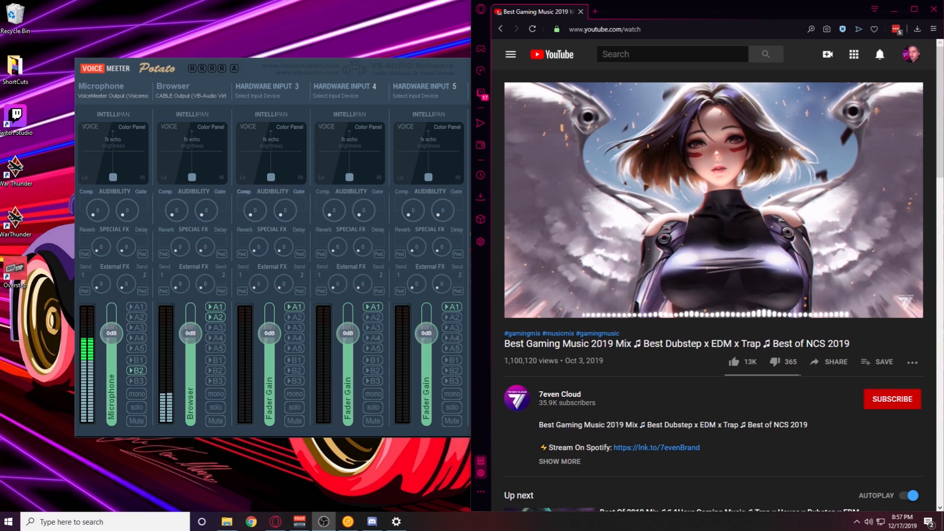
# - Return to the app volume preferences and set Google Play Music Desktop Player's output to VoiceMeeter VAIO3 Input (VB-Audio VoiceMeeter VAIO3)
pyautogui.click(175, 361)
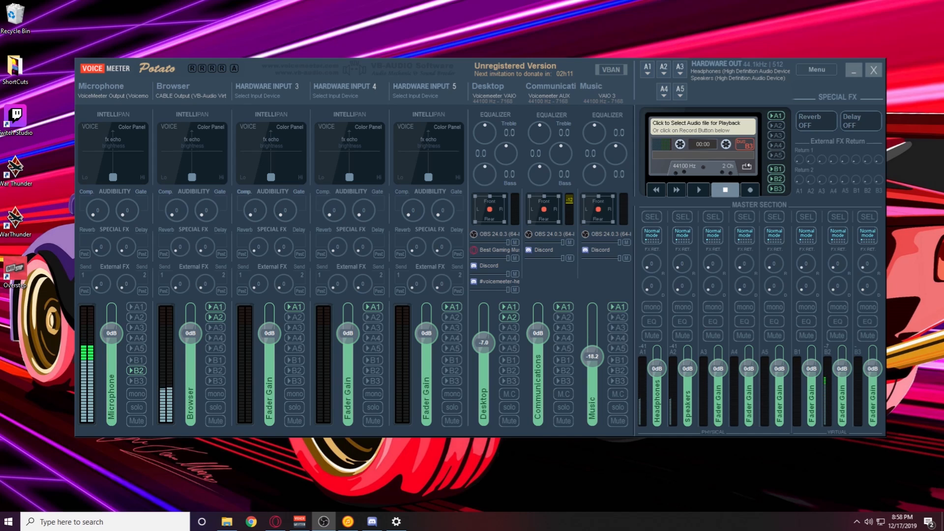
pyautogui.click(396, 521)
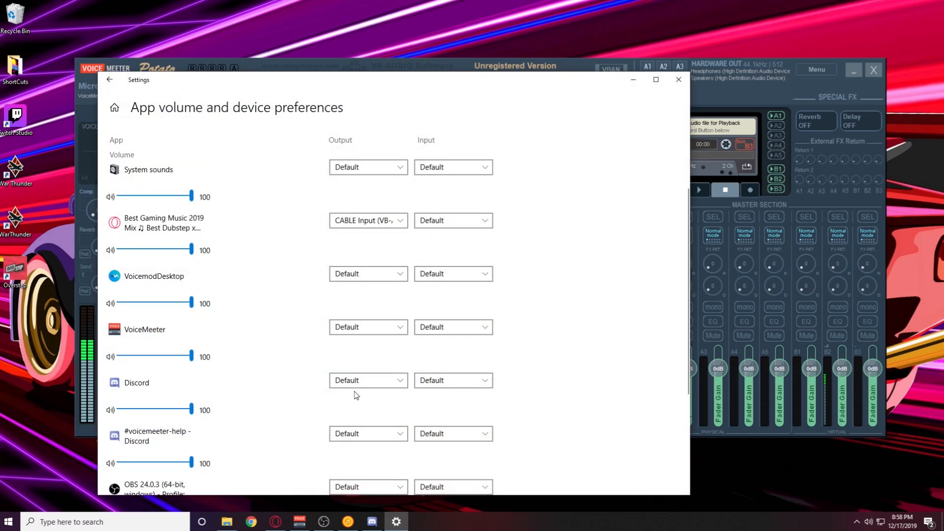
pyautogui.moveTo(301, 80); pyautogui.dragTo(433, 12)
pyautogui.scroll(-3, 375, 211)
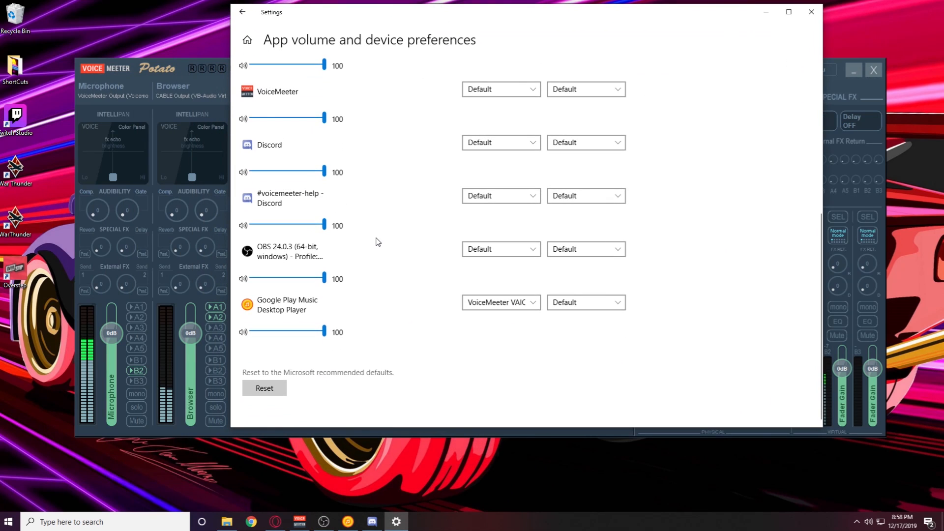
pyautogui.moveTo(471, 16); pyautogui.dragTo(225, 46)
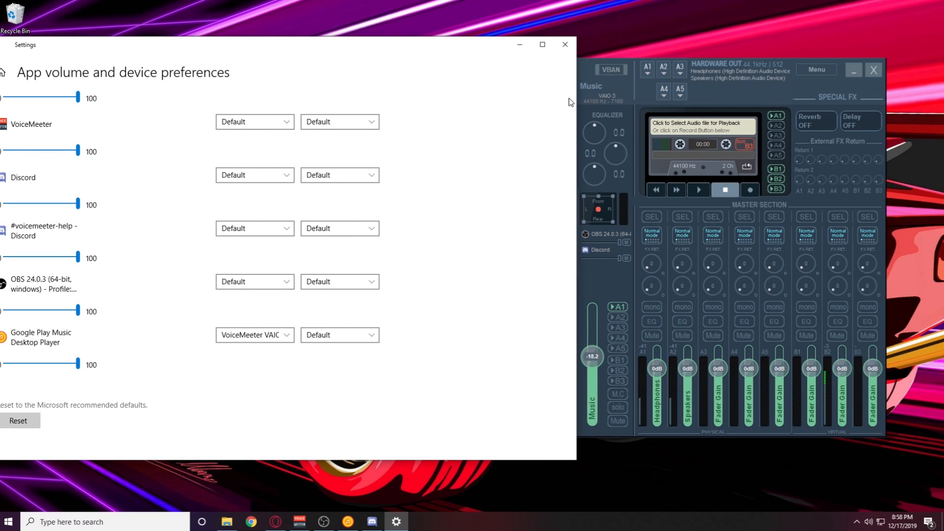
pyautogui.moveTo(299, 44); pyautogui.dragTo(401, 21)
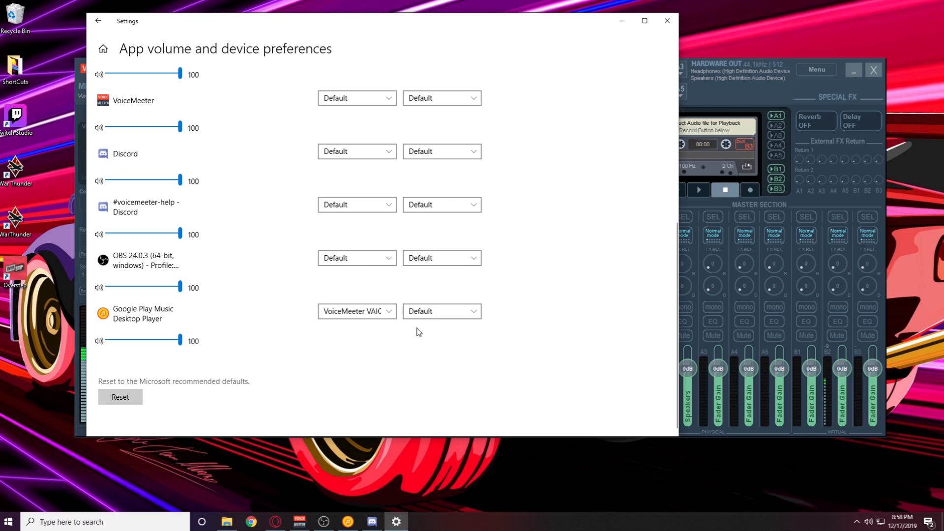
pyautogui.click(389, 312)
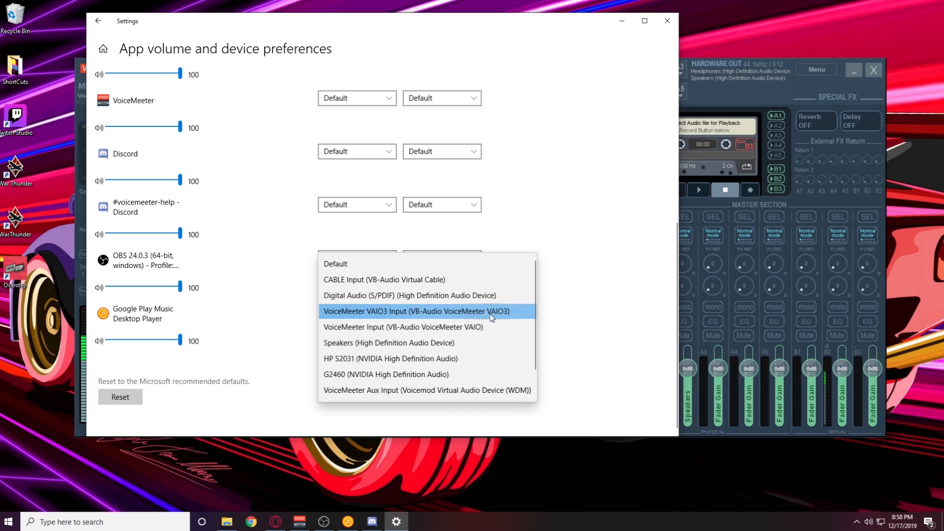
pyautogui.click(399, 315)
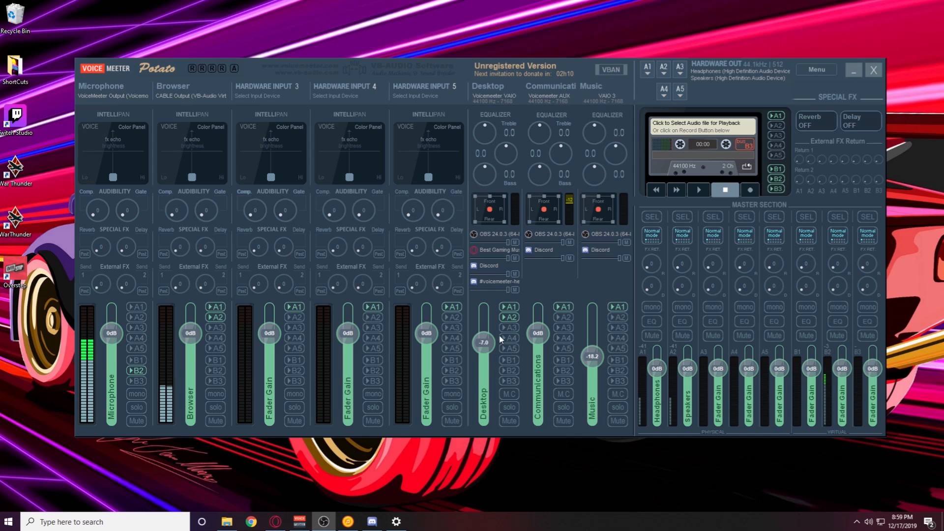
# - Check which devices are assigned to hardware outputs A1 and A2
pyautogui.click(645, 73)
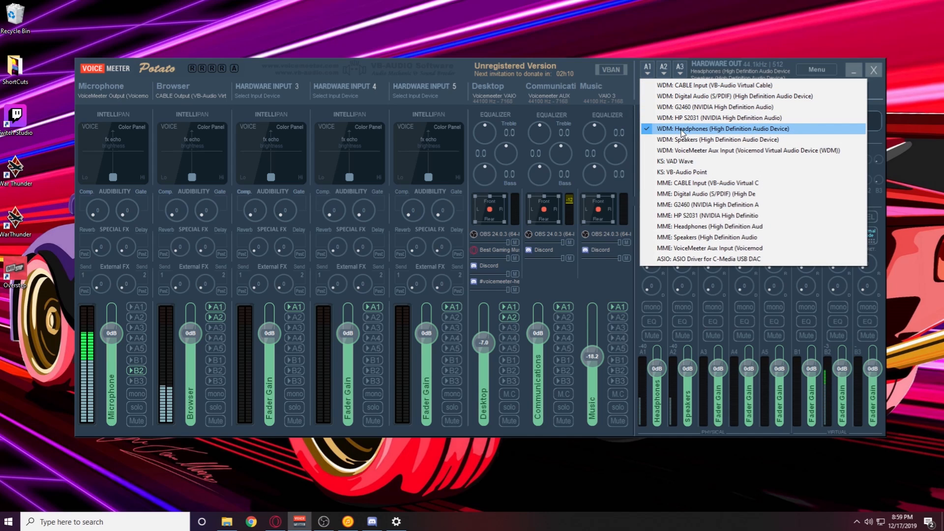
pyautogui.click(664, 72)
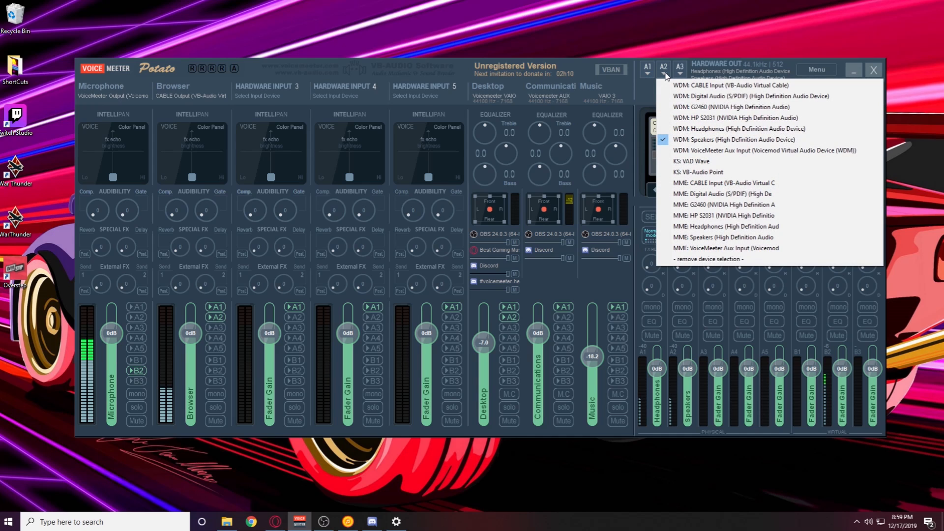
pyautogui.click(664, 71)
pyautogui.click(647, 90)
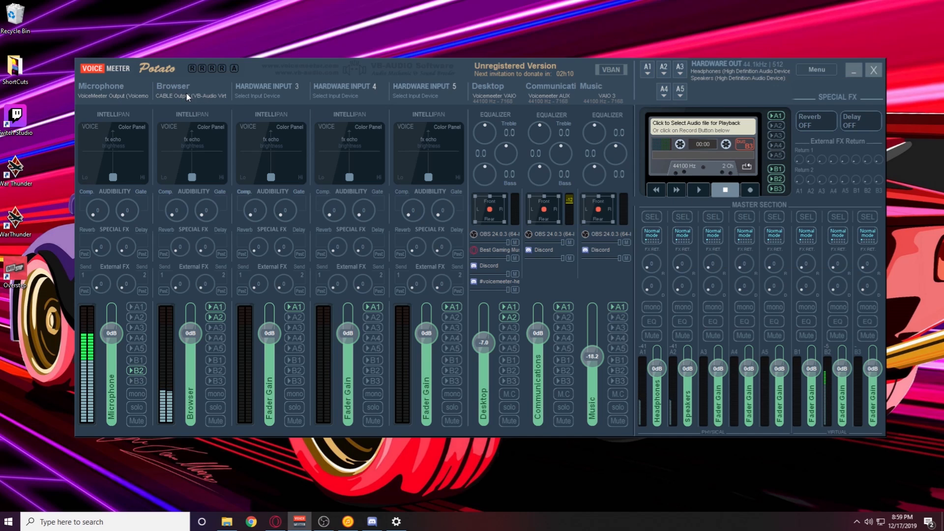
# - Try the A1 and A2 output routing on the Browser and Desktop strips, and route the Music strip to A2
pyautogui.click(214, 306)
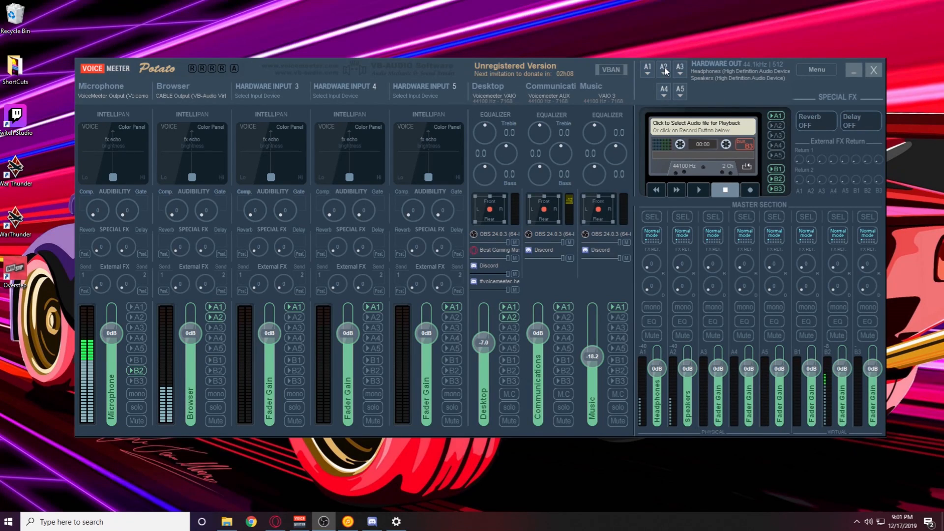
pyautogui.click(510, 308)
pyautogui.click(509, 318)
pyautogui.click(509, 308)
pyautogui.click(510, 317)
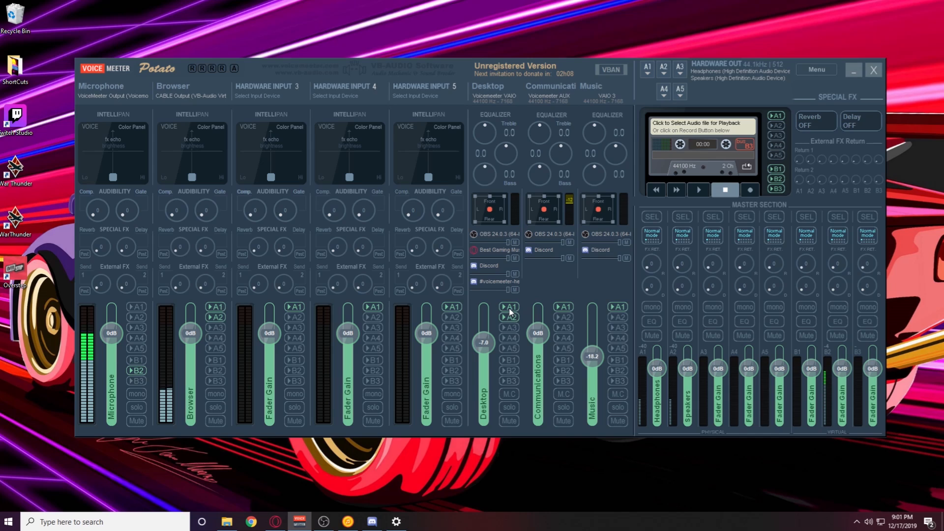
pyautogui.click(511, 317)
pyautogui.click(621, 319)
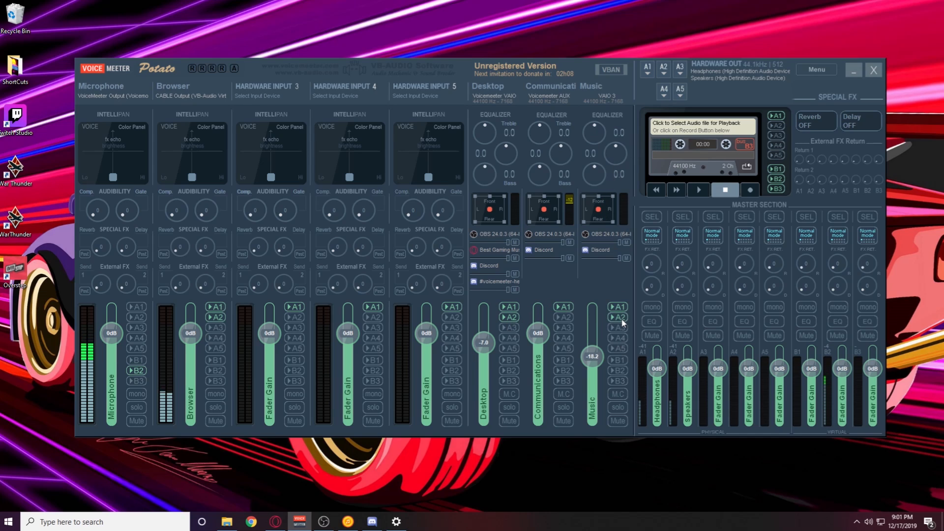
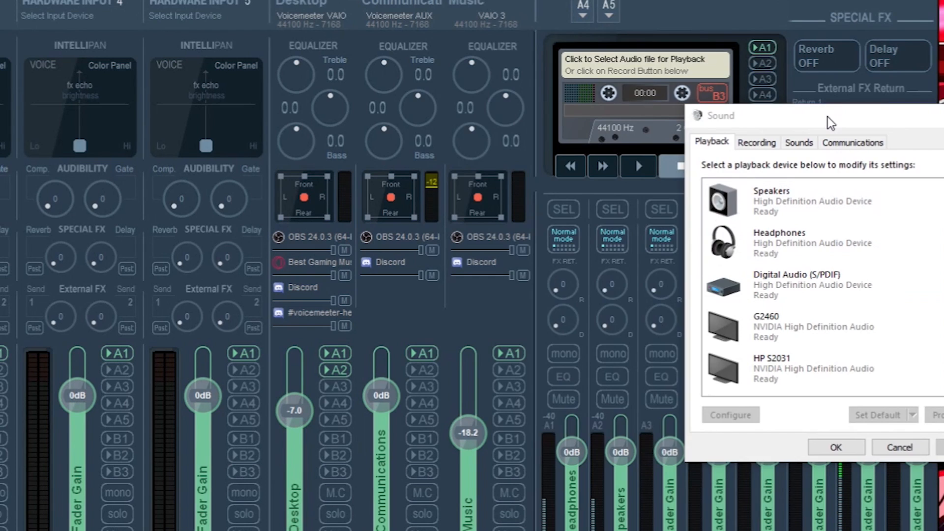
# - Examine the VoiceMeeter playback devices and their default roles in the Windows Sound dialog
pyautogui.moveTo(687, 186); pyautogui.dragTo(693, 308)
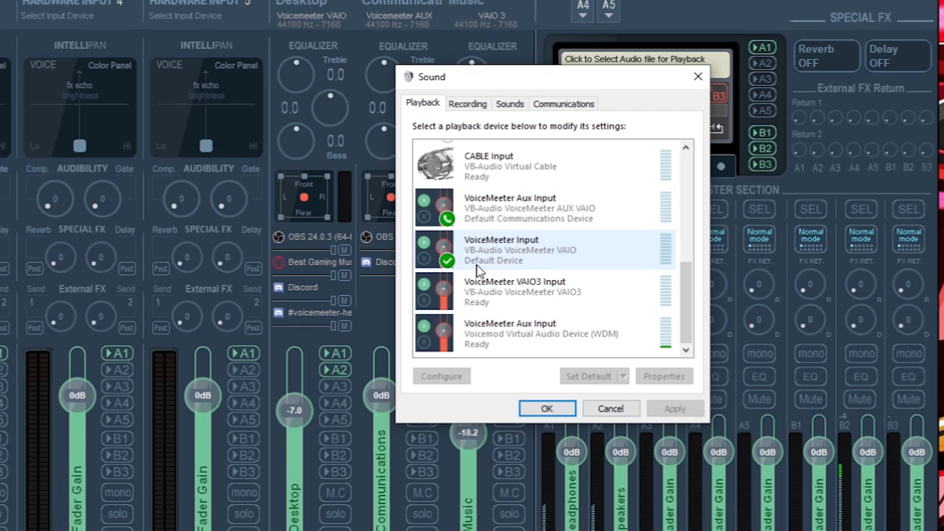
# - Examine the recording devices in the Sound dialog and close it, and check the Microphone strip's B2 routing
pyautogui.moveTo(484, 86); pyautogui.dragTo(585, 78)
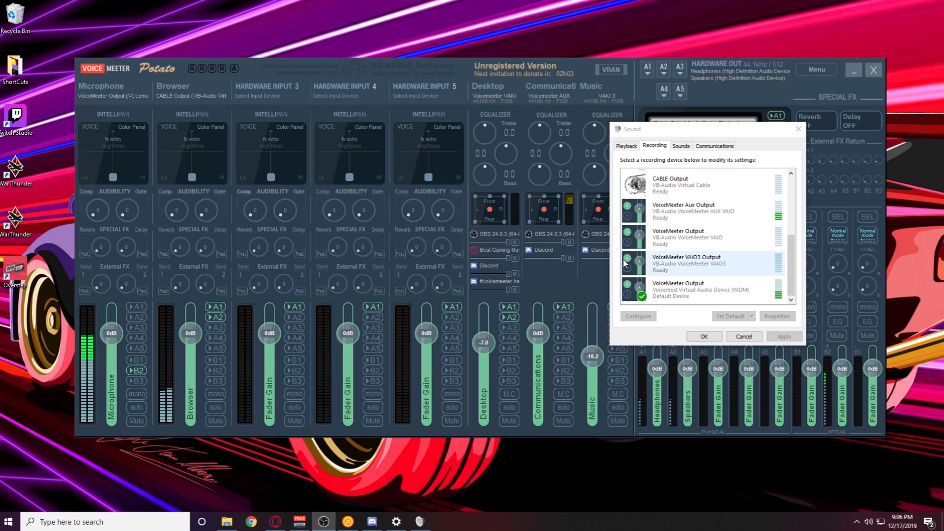
pyautogui.click(744, 336)
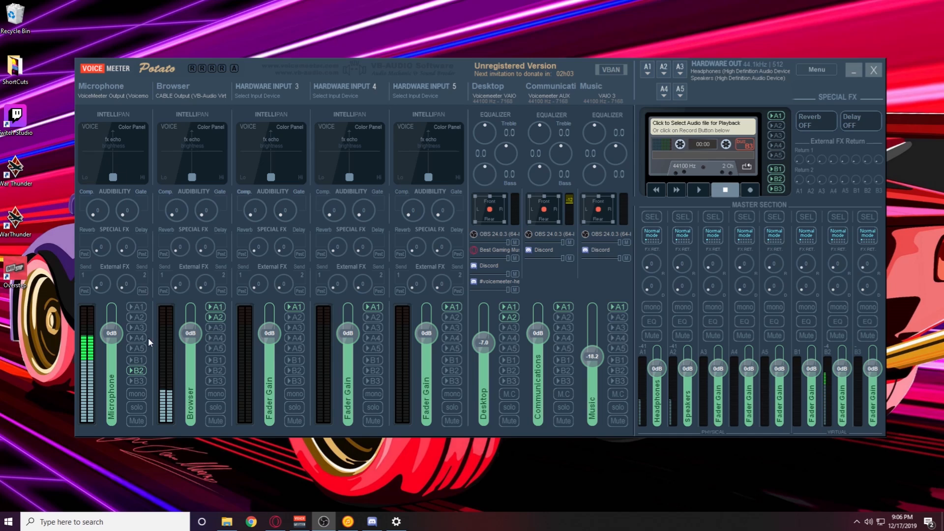
pyautogui.click(142, 375)
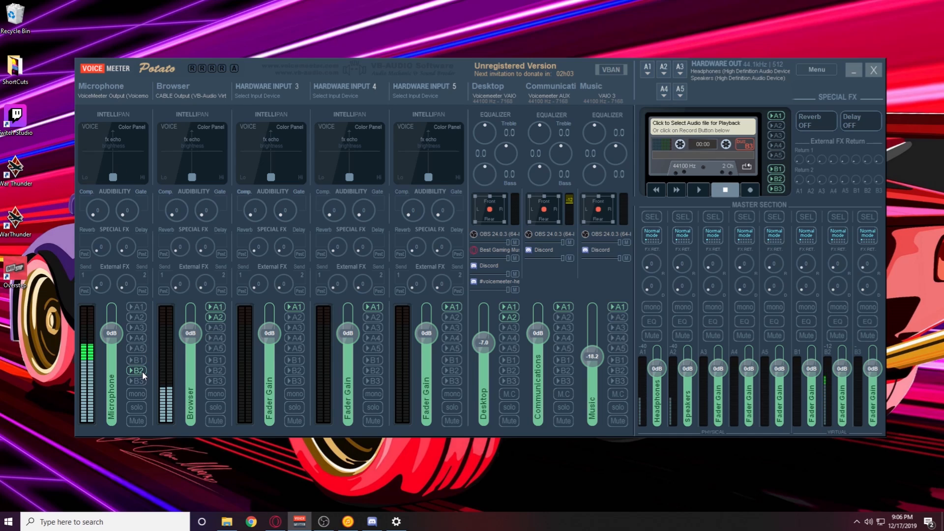
pyautogui.click(137, 369)
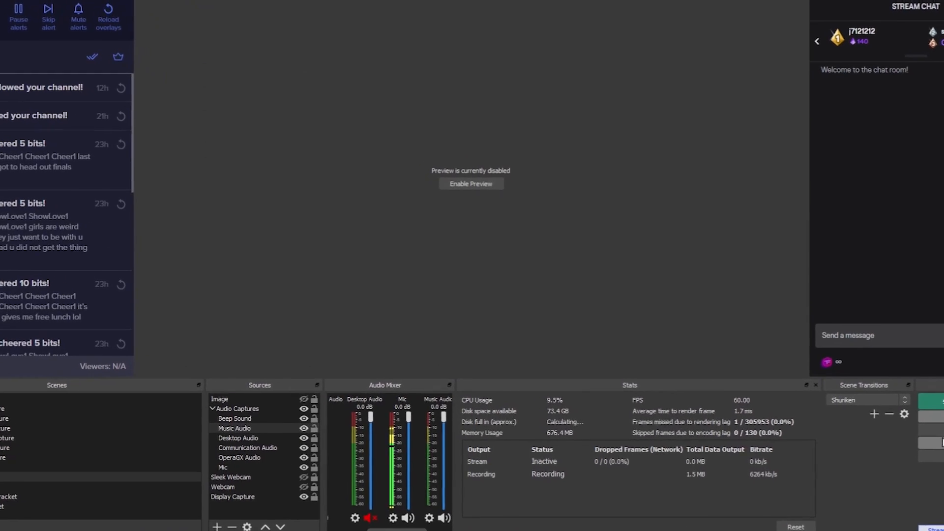
# - Switch to OBS and check the sample rate, channels and disabled devices in its audio settings
pyautogui.click(936, 443)
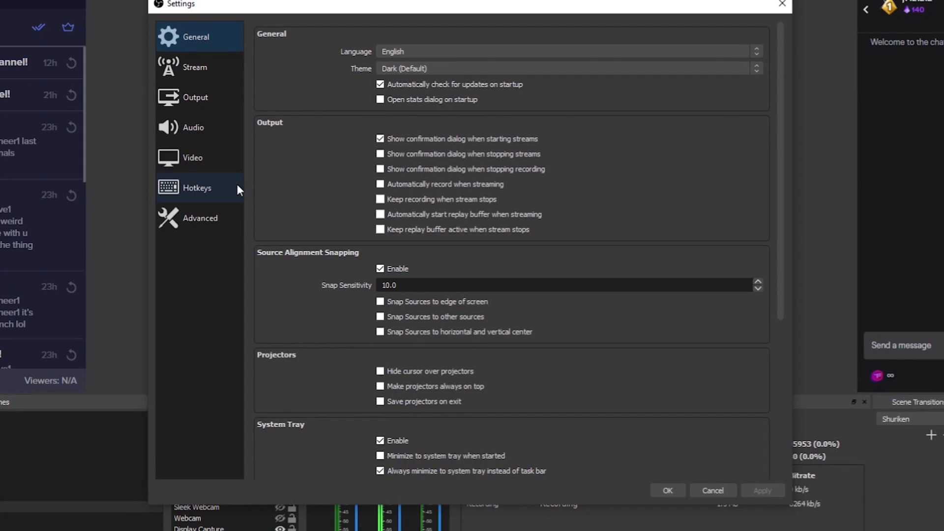
pyautogui.click(204, 126)
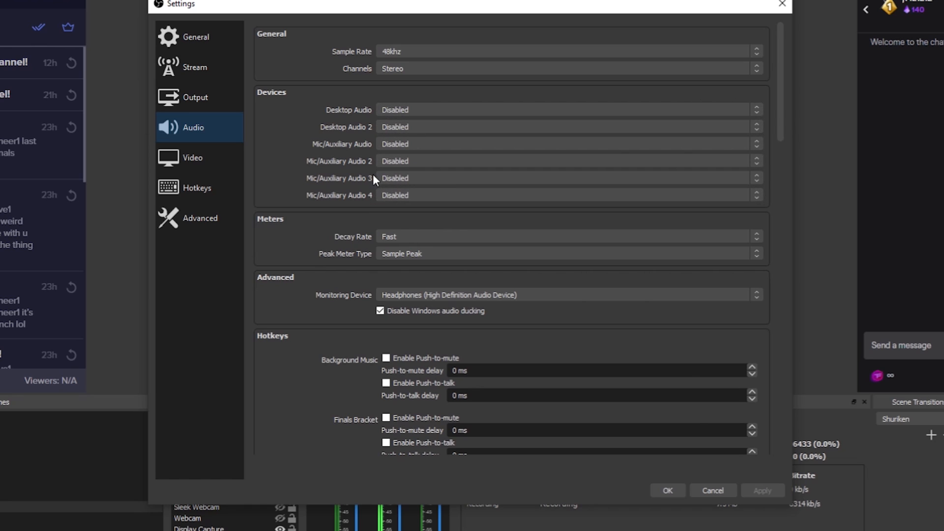
pyautogui.click(444, 52)
pyautogui.click(434, 71)
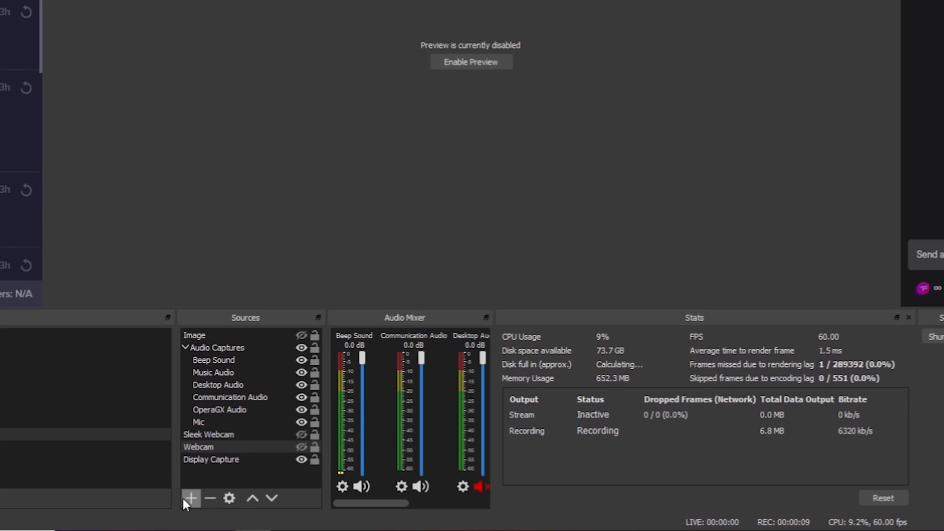
# - Check which existing sources are offered for a new Audio Input Capture, and cancel without adding one
pyautogui.click(187, 498)
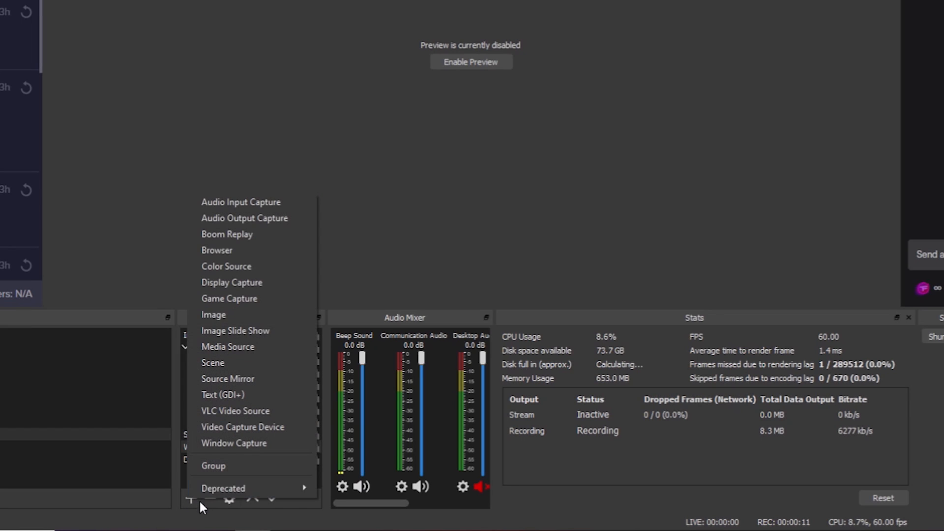
pyautogui.click(270, 205)
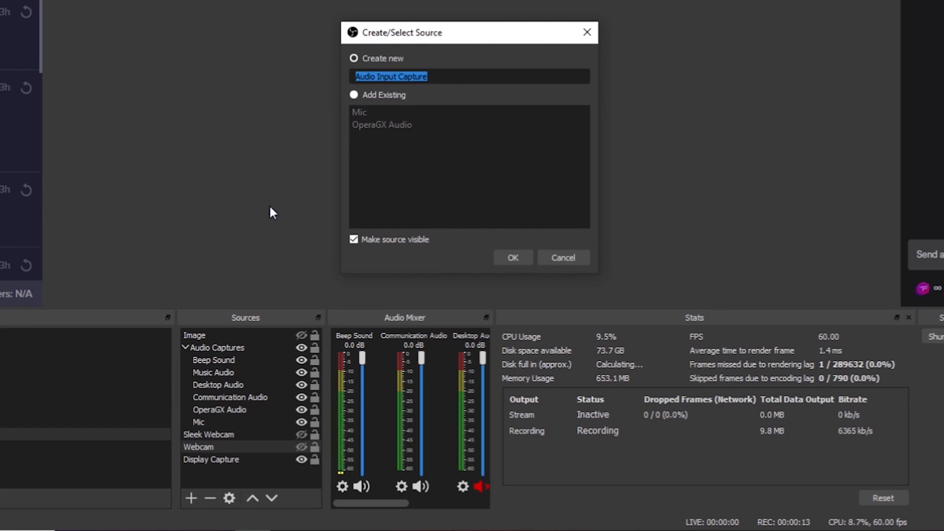
pyautogui.click(354, 95)
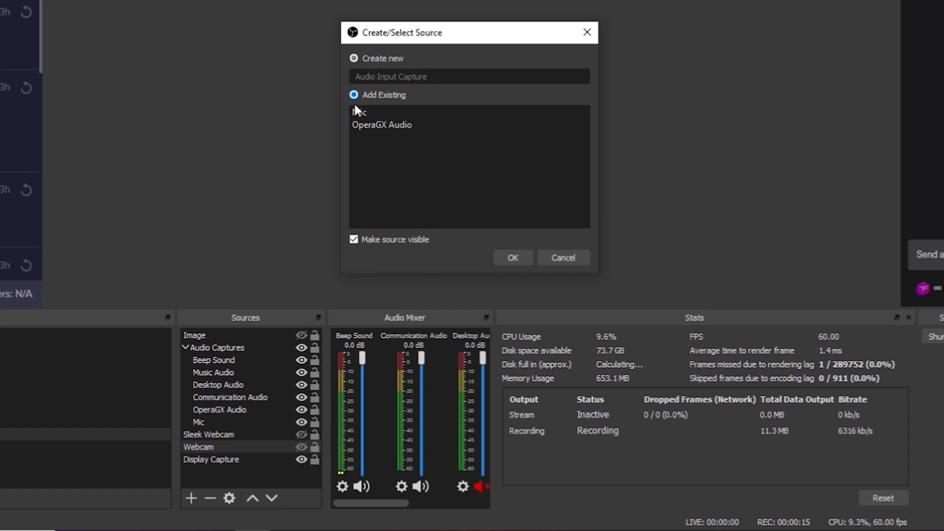
pyautogui.click(375, 126)
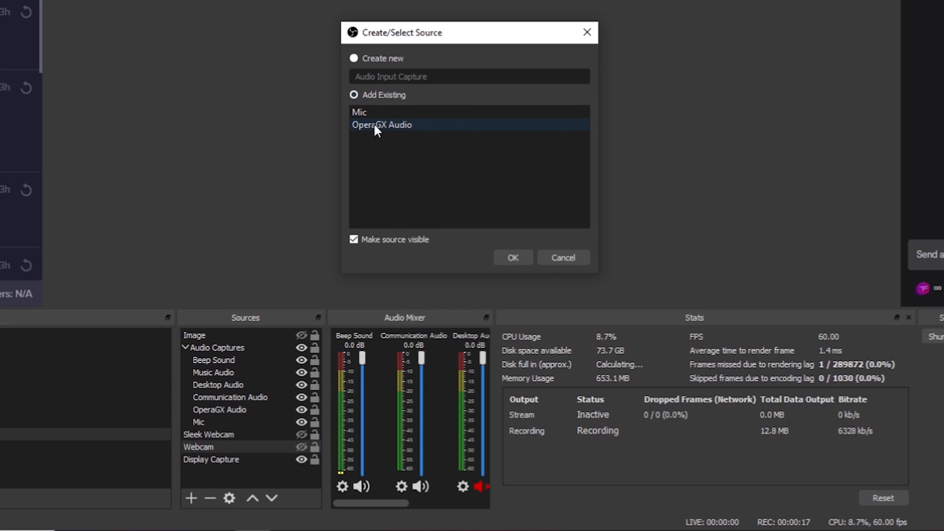
pyautogui.click(373, 112)
pyautogui.click(404, 124)
pyautogui.click(578, 256)
# - Check which existing sources are offered for a new Audio Output Capture, and cancel without adding one
pyautogui.click(188, 496)
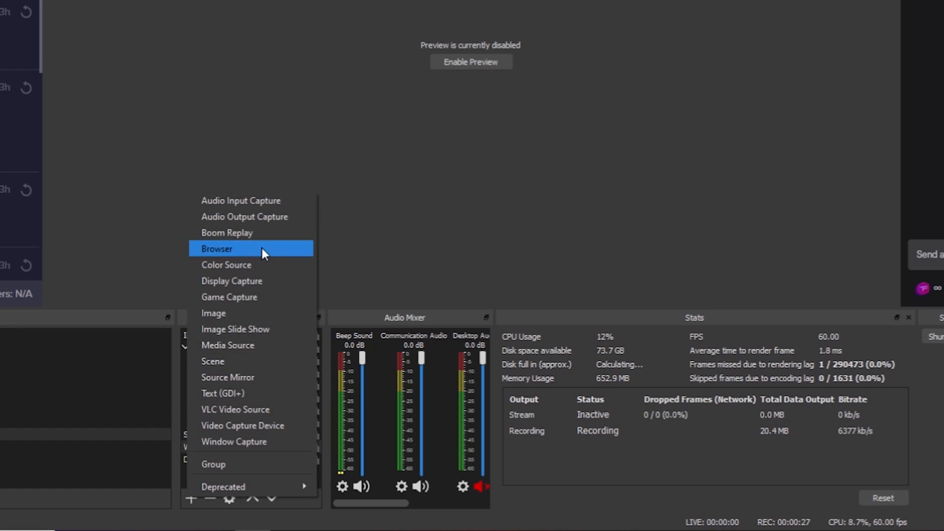
pyautogui.click(259, 217)
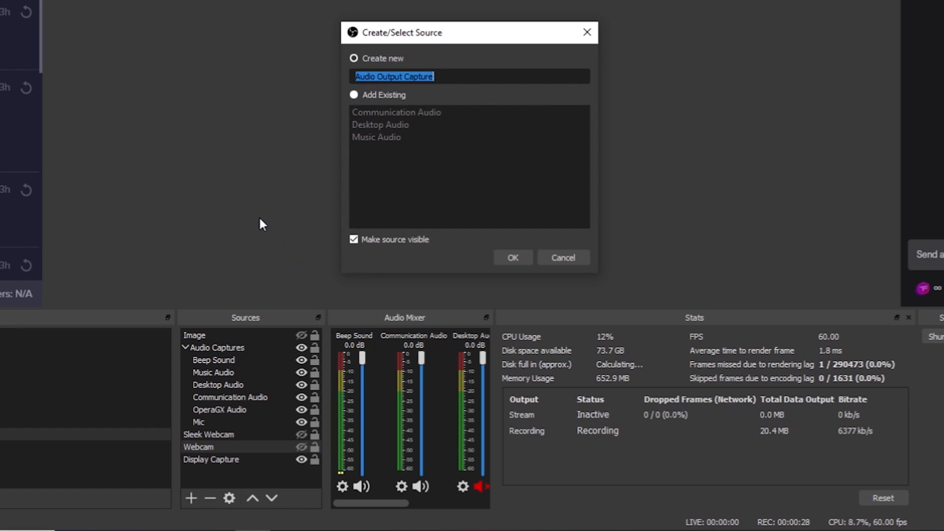
pyautogui.click(354, 95)
pyautogui.click(403, 126)
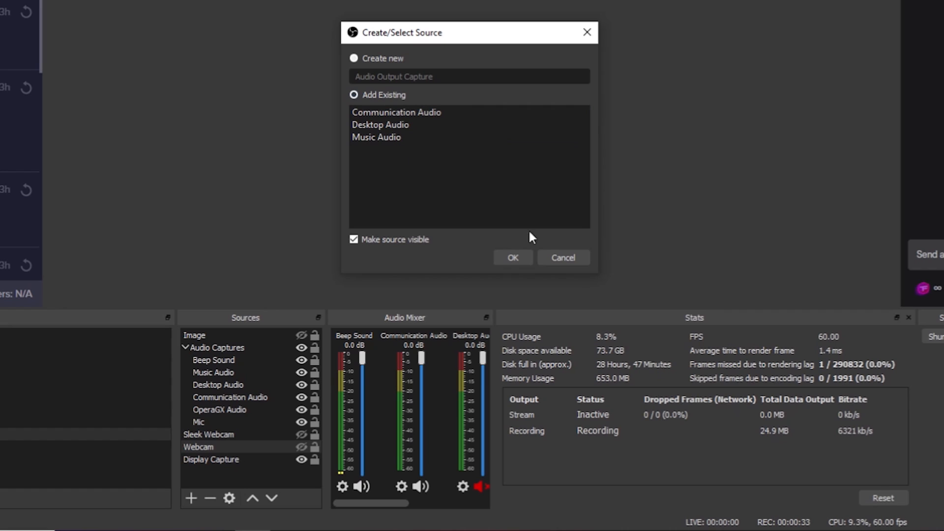
pyautogui.click(562, 258)
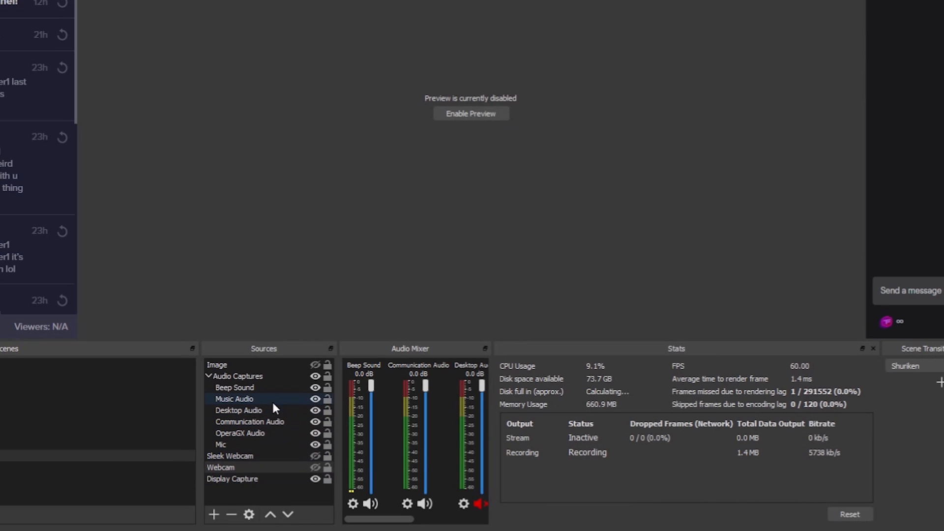
# - Check the Mic source's assigned device and the other capture devices available in its properties
pyautogui.rightClick(244, 445)
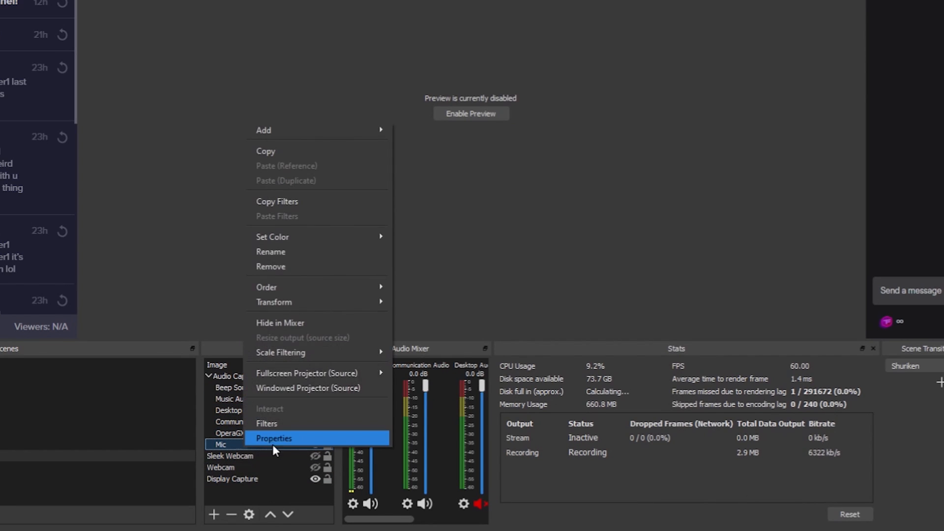
pyautogui.click(274, 443)
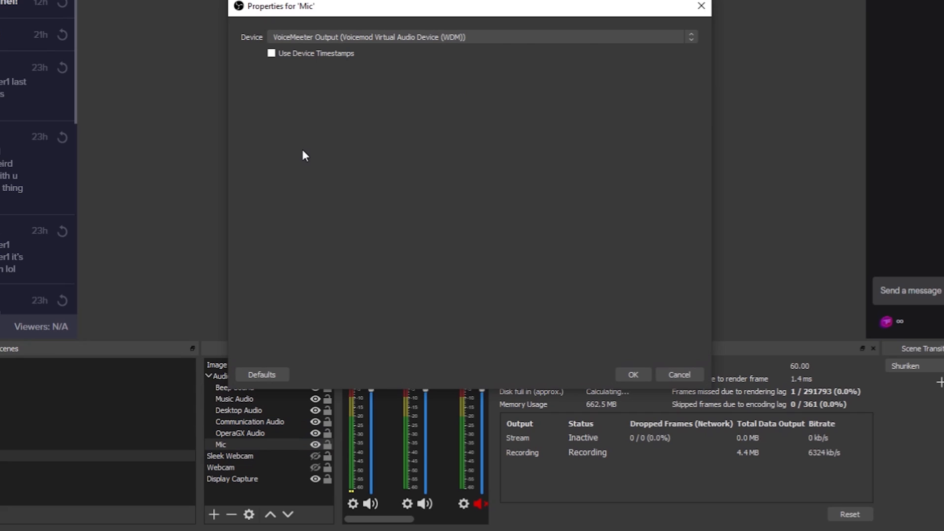
pyautogui.click(512, 40)
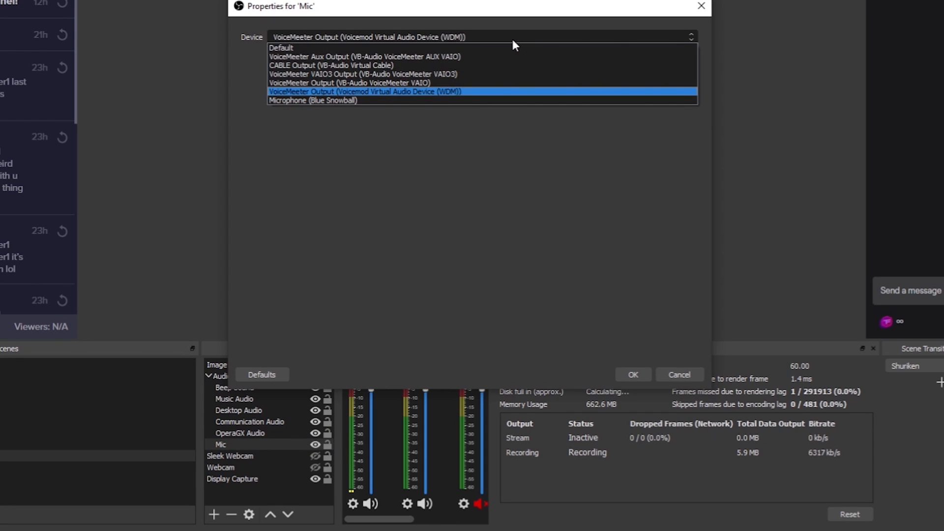
pyautogui.click(511, 36)
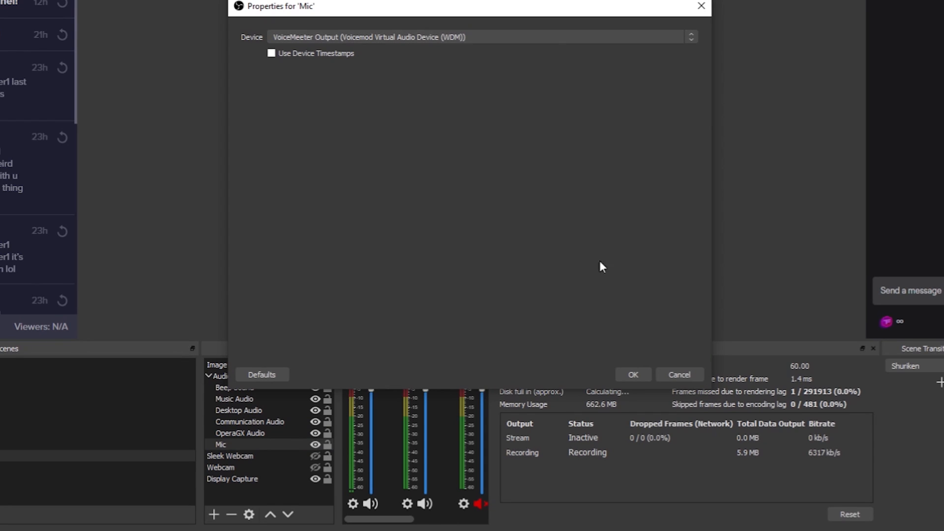
pyautogui.click(474, 34)
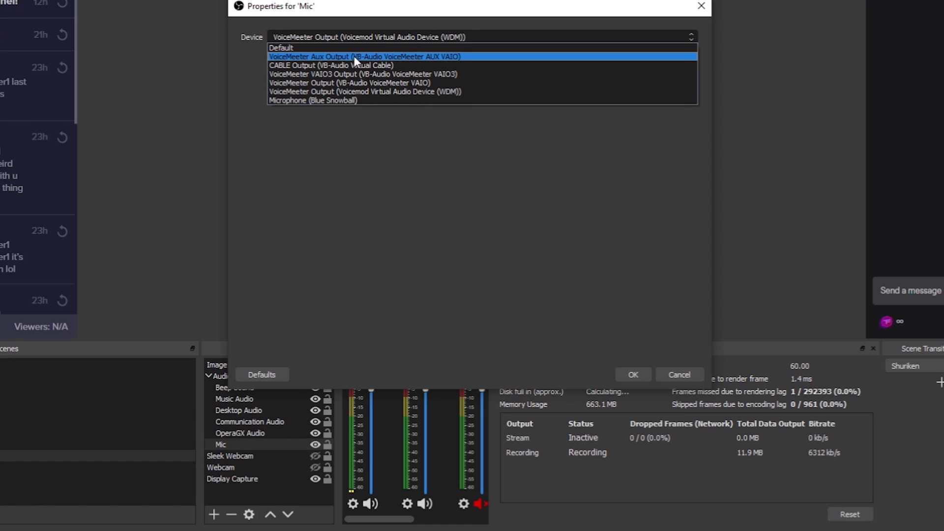
pyautogui.click(640, 373)
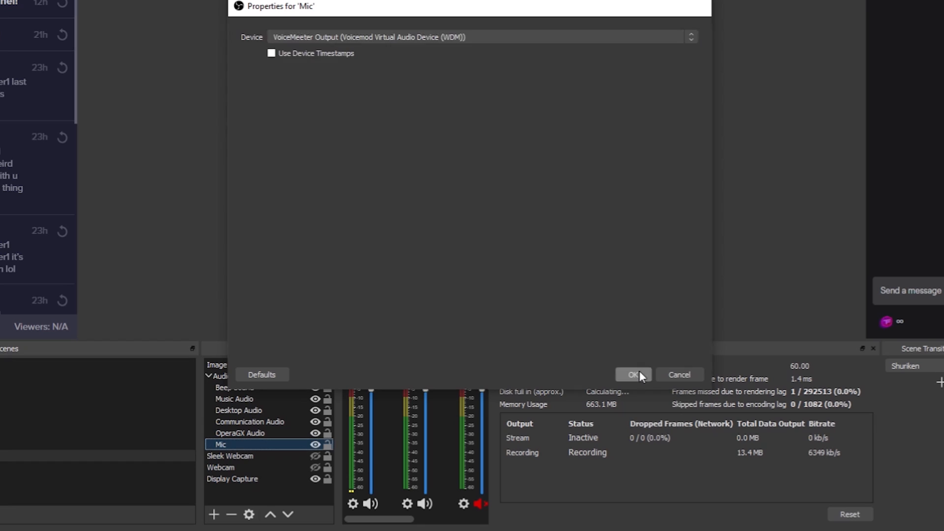
pyautogui.click(634, 374)
# - Check the devices assigned in the properties of the OperaGX Audio and Communication Audio sources
pyautogui.rightClick(268, 434)
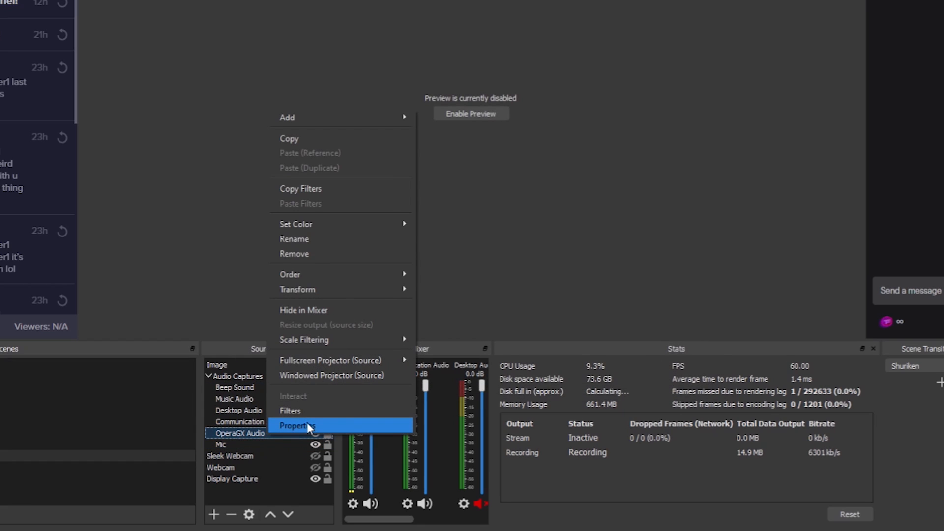
pyautogui.click(306, 425)
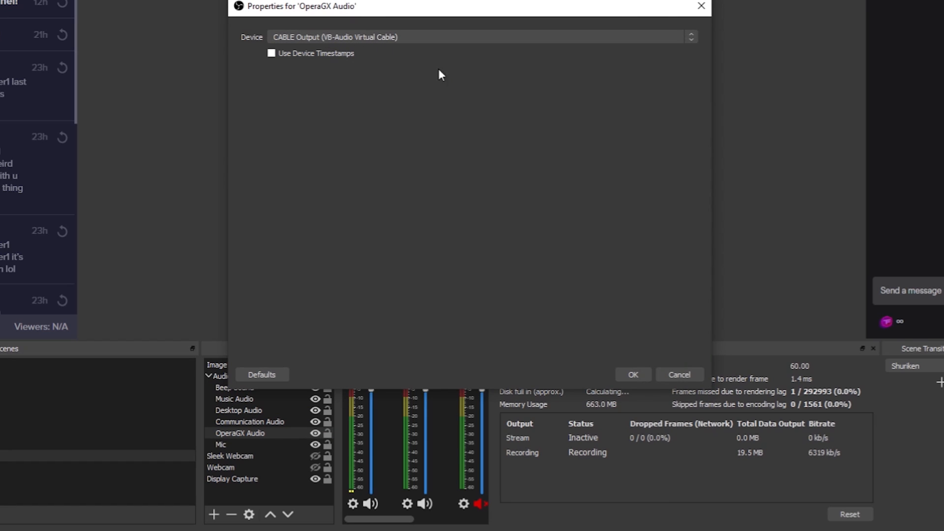
pyautogui.click(635, 376)
pyautogui.rightClick(256, 421)
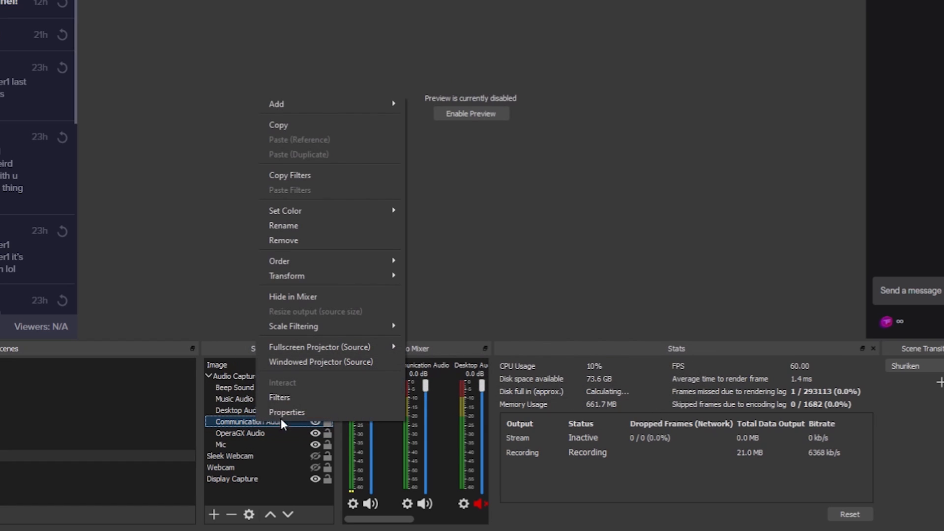
pyautogui.click(309, 412)
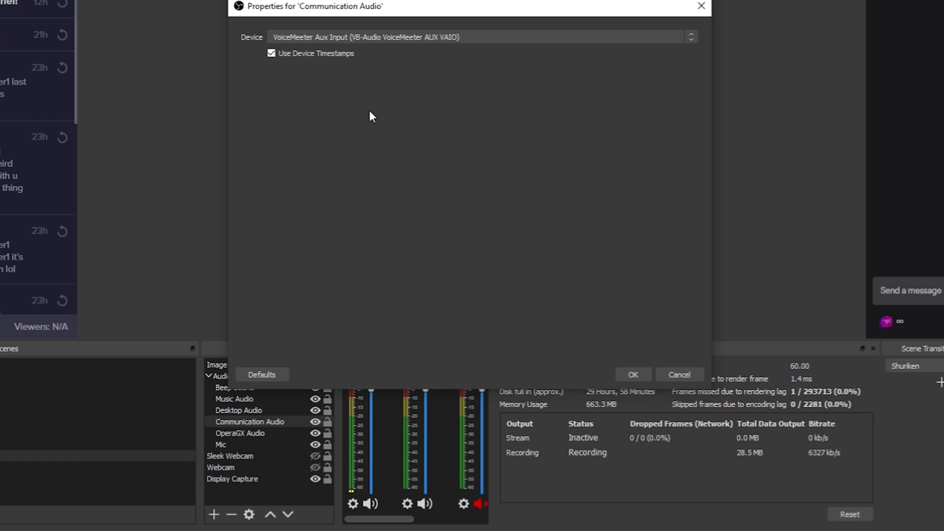
pyautogui.click(678, 374)
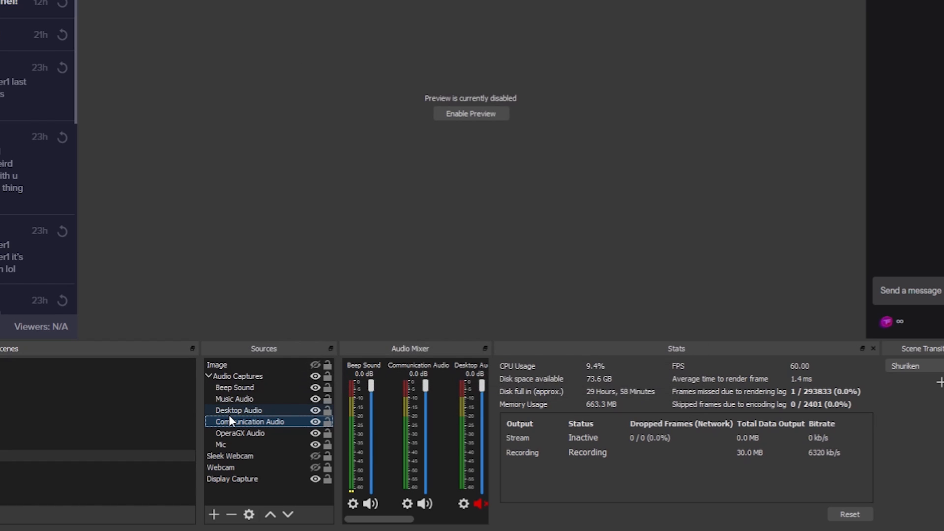
# - Check the devices assigned in the properties of the Desktop Audio and Music Audio sources
pyautogui.click(255, 408)
pyautogui.rightClick(255, 408)
pyautogui.click(299, 395)
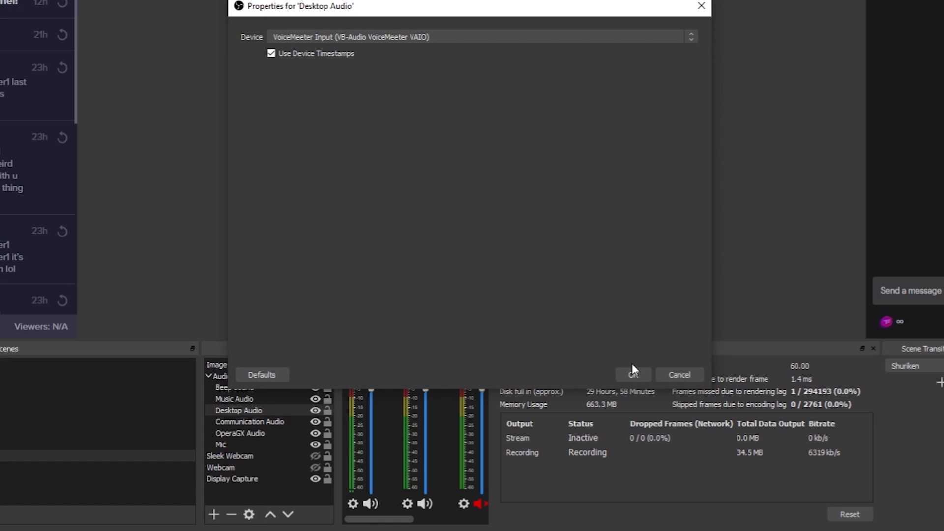
pyautogui.click(639, 374)
pyautogui.rightClick(266, 397)
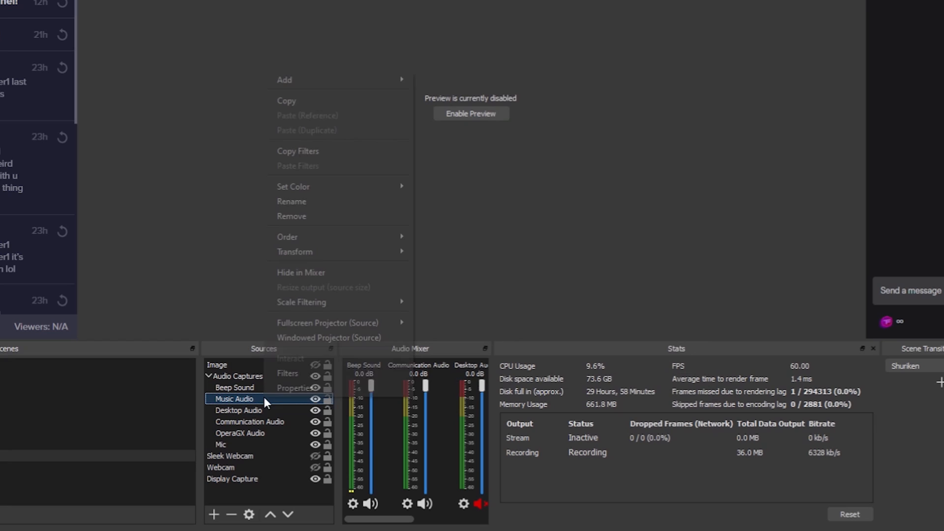
pyautogui.click(308, 387)
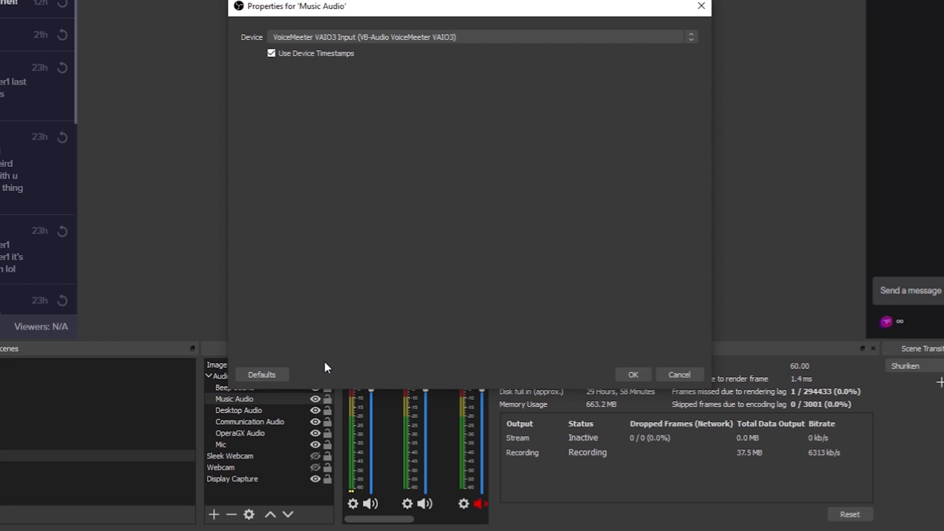
pyautogui.click(642, 376)
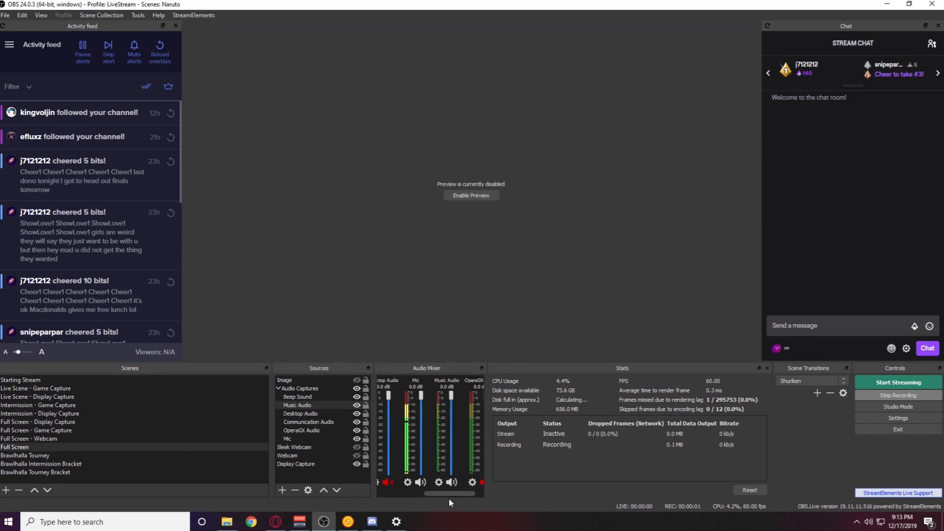
# - Unmute OperaGX Audio in the audio mixer, and raise the YouTube video's volume slightly in the Opera GX browser
pyautogui.moveTo(448, 493); pyautogui.dragTo(465, 494)
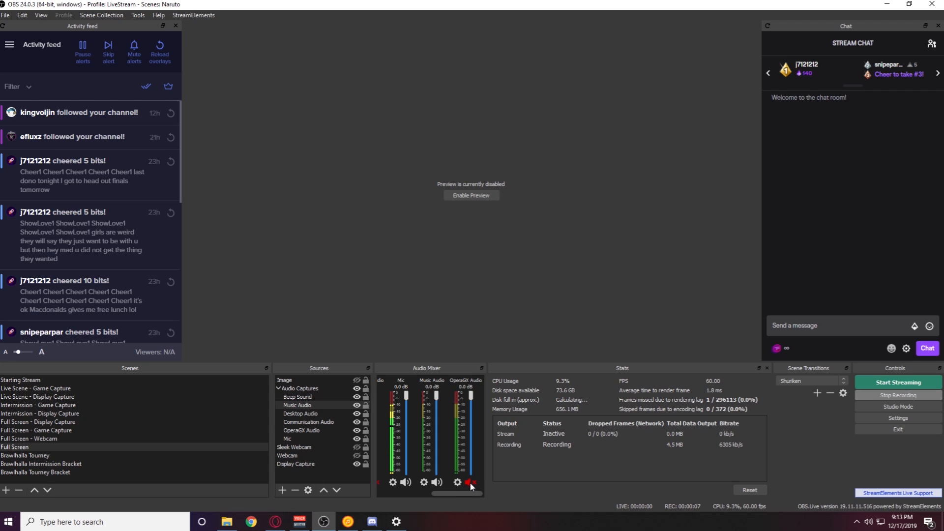
pyautogui.click(471, 482)
pyautogui.click(277, 522)
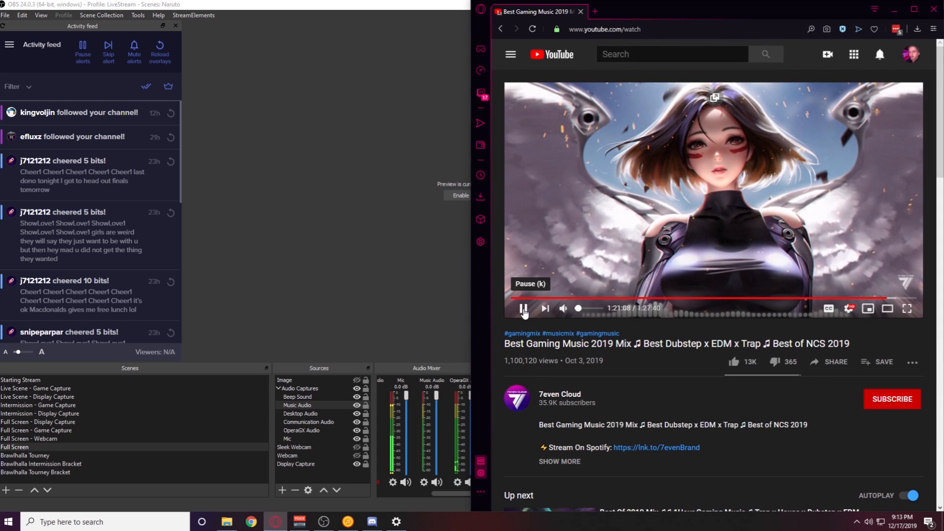
pyautogui.moveTo(579, 310); pyautogui.dragTo(584, 310)
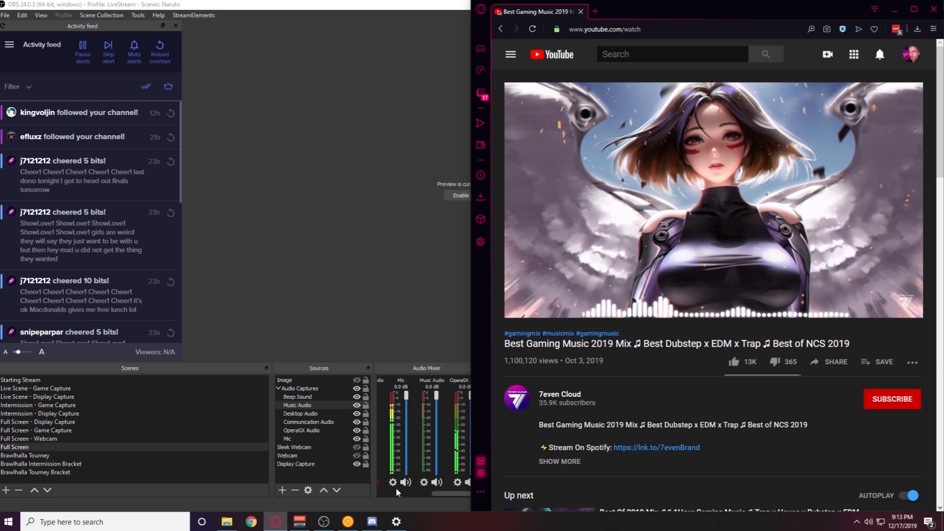
# - Bring Voicemeeter to the front over OBS and the browser, and close the accidentally opened voicemeeter.com page
pyautogui.click(301, 525)
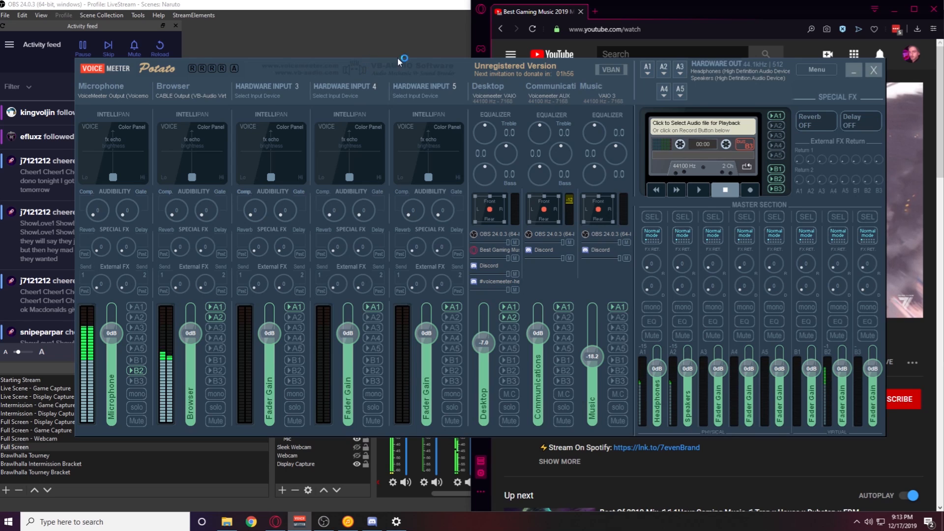
pyautogui.moveTo(457, 66); pyautogui.dragTo(445, 51)
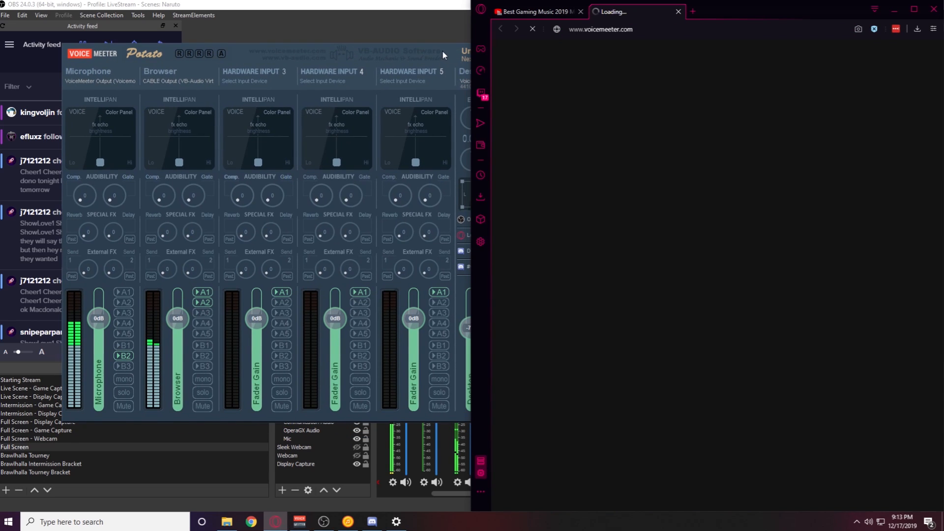
pyautogui.click(442, 51)
pyautogui.click(679, 12)
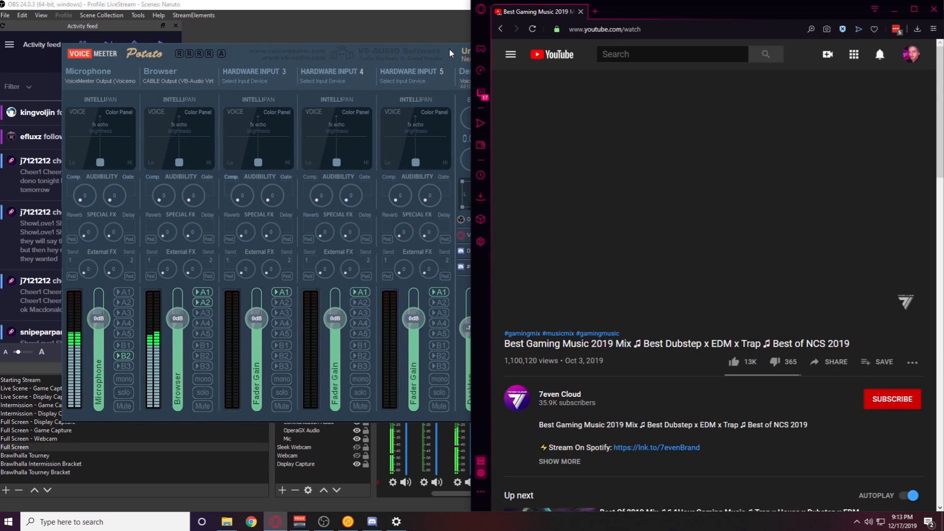
pyautogui.click(449, 48)
# - Move the Voicemeeter window clear of the OBS meters, and lower the Music and Browser strip faders to -60.0 dB
pyautogui.moveTo(579, 318); pyautogui.dragTo(584, 418)
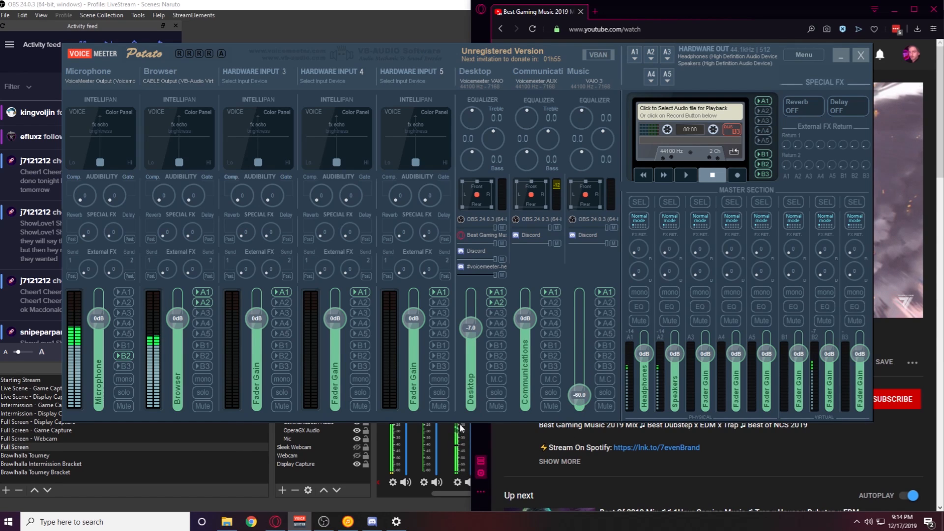
pyautogui.moveTo(454, 59); pyautogui.dragTo(449, 42)
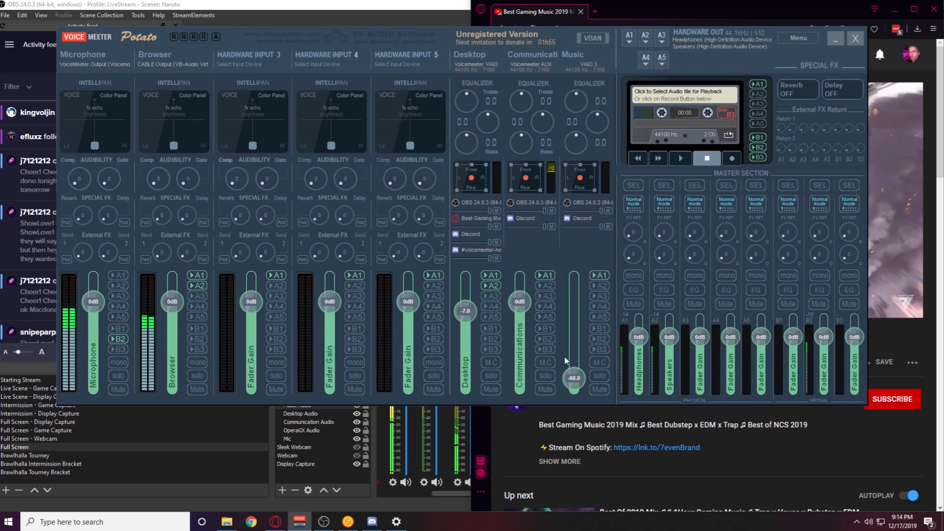
pyautogui.moveTo(169, 304); pyautogui.dragTo(173, 386)
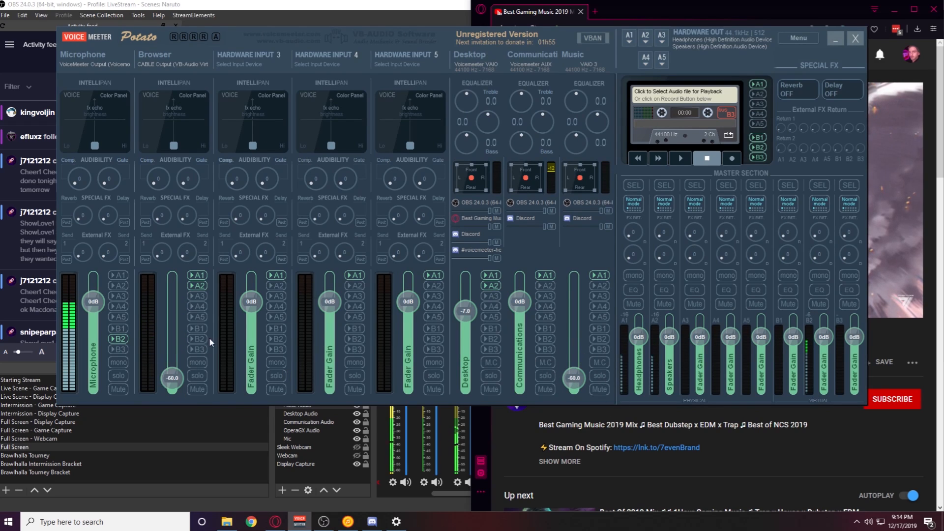